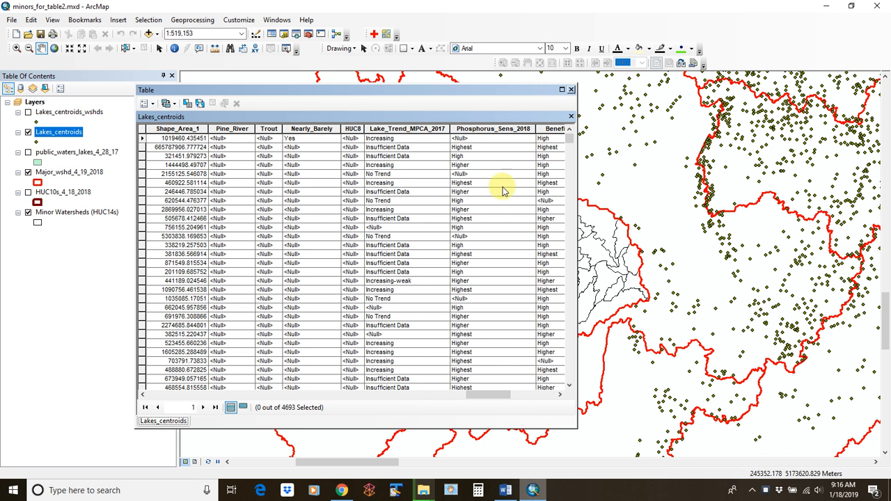
Inspect the Lake_Trend_MPCA_2017 field's options, then start and cancel a first Add Field attempt
left_click_drag(485, 399, 494, 395)
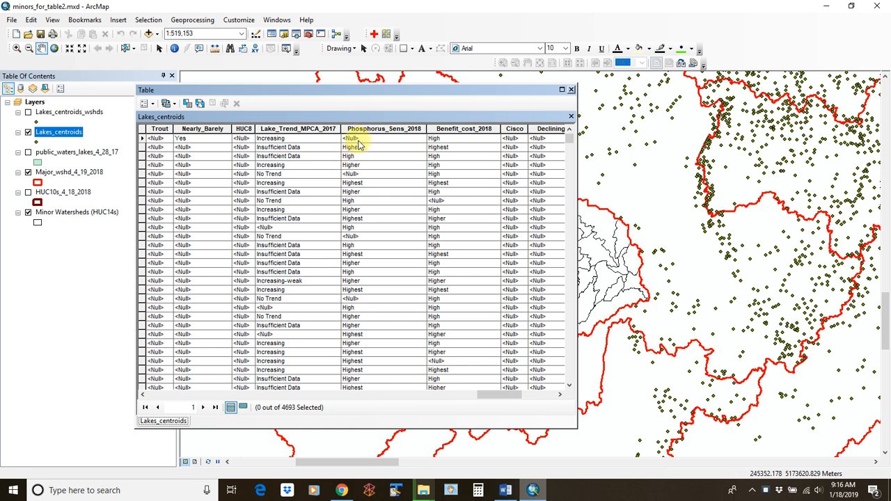
left_click(316, 128)
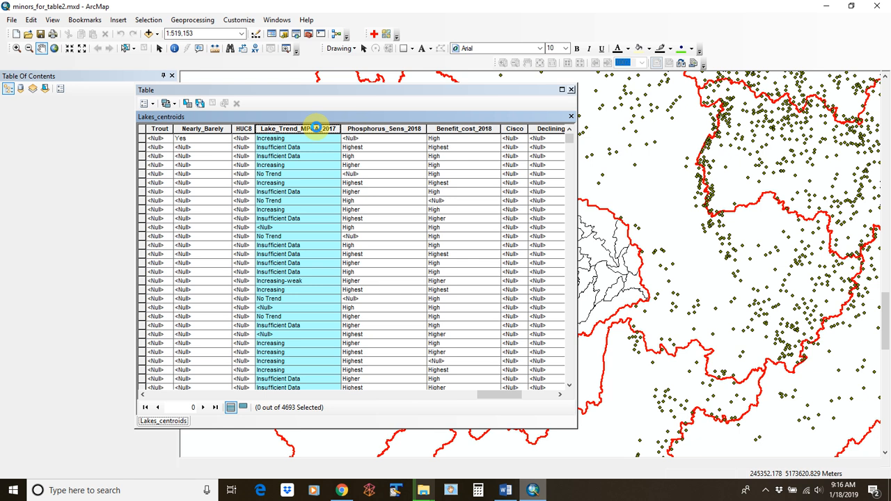
right_click(315, 128)
left_click(313, 106)
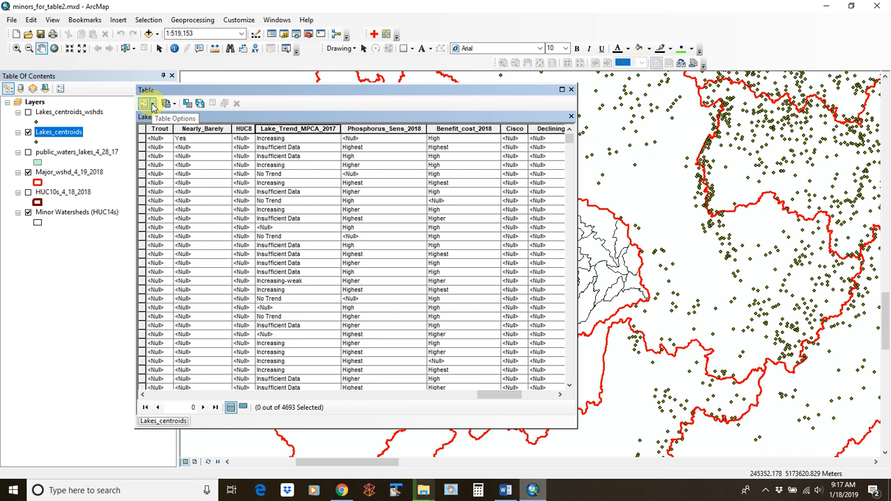
left_click(152, 104)
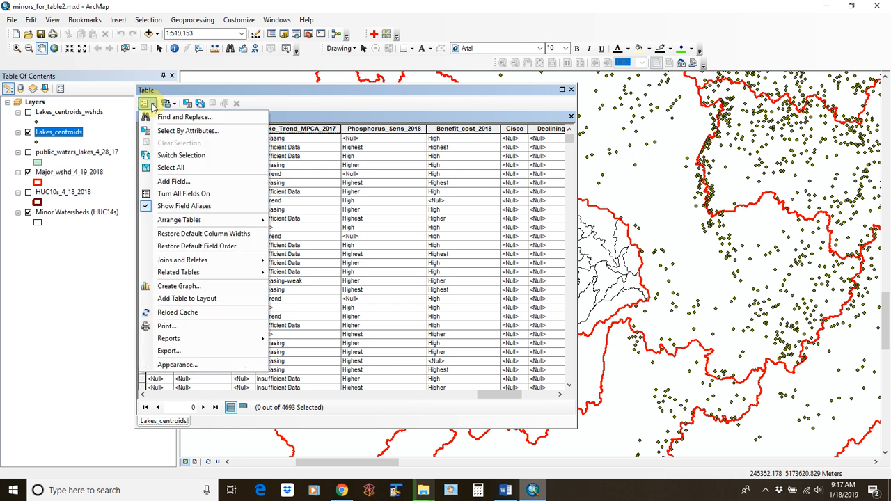
left_click(168, 183)
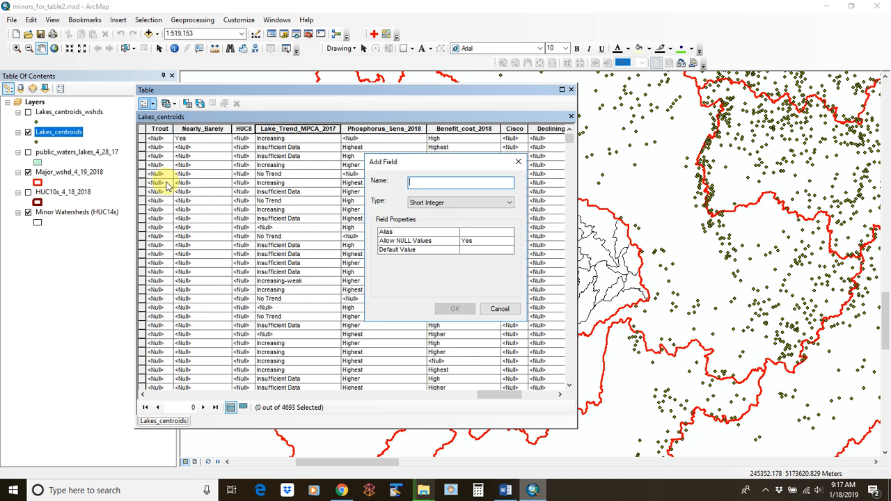
left_click(497, 203)
left_click(519, 161)
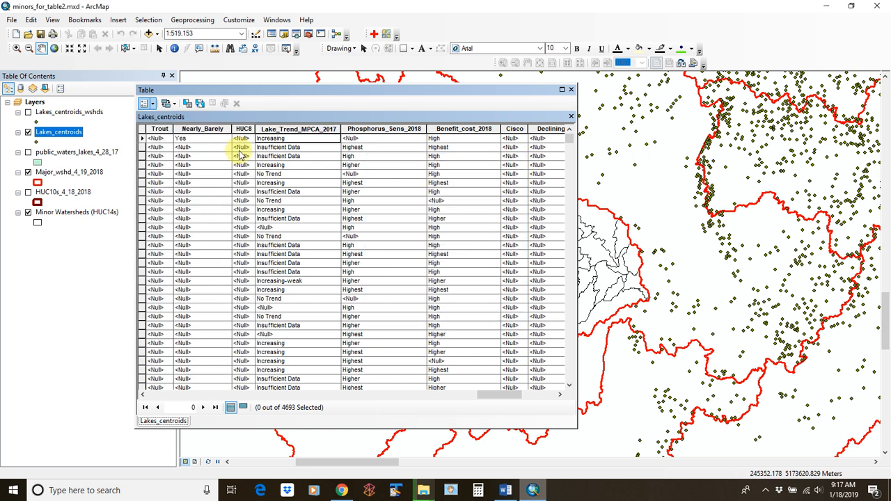
Add a Long Integer field named Lake_Trend_Score to the Lakes_centroids table
left_click(151, 103)
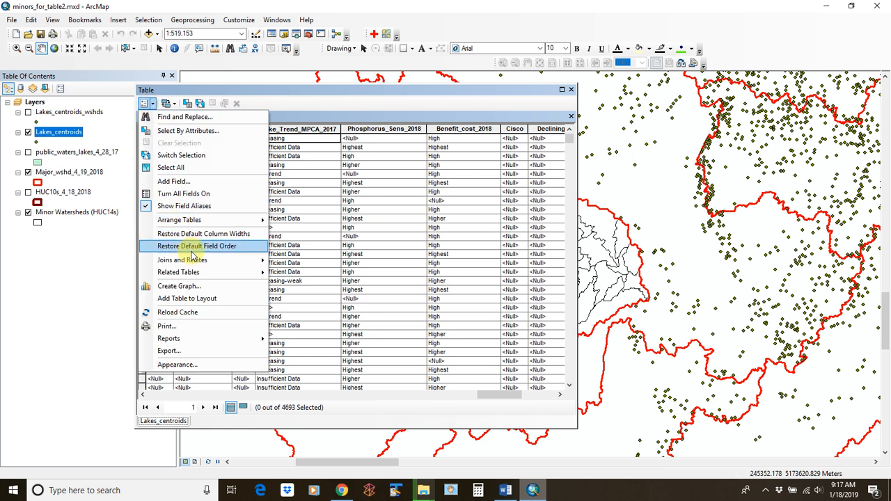
left_click(200, 184)
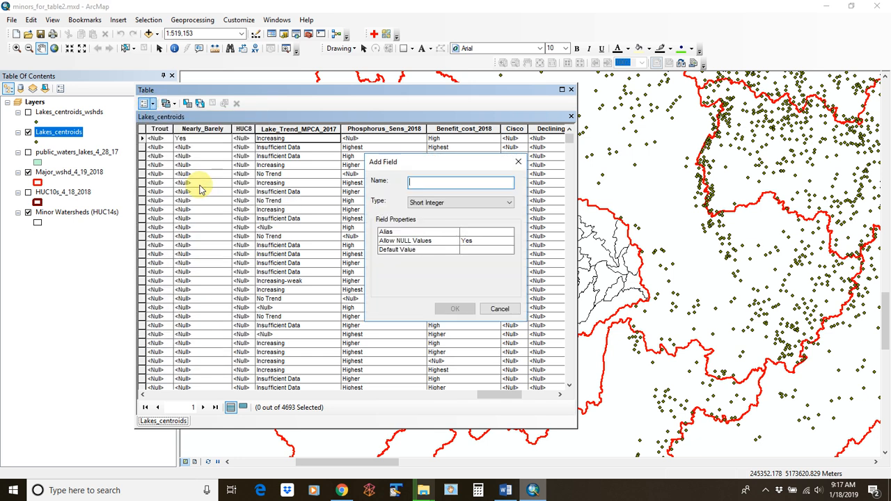
left_click(460, 205)
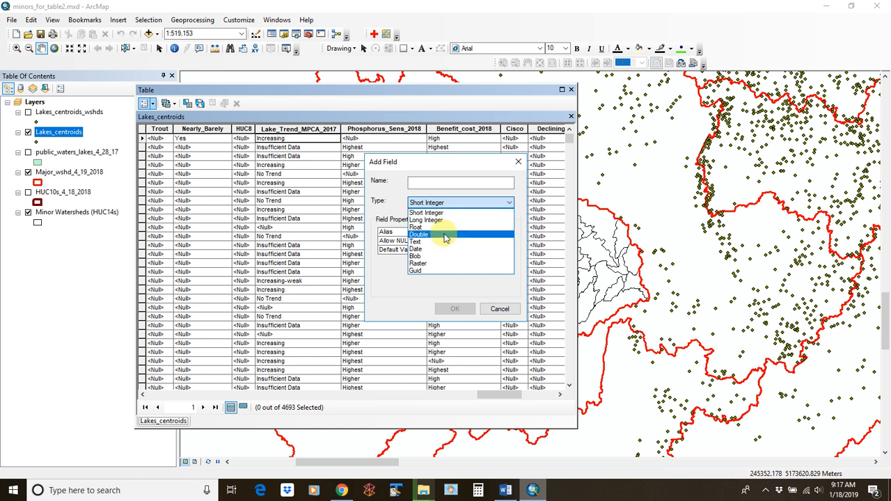
left_click(450, 225)
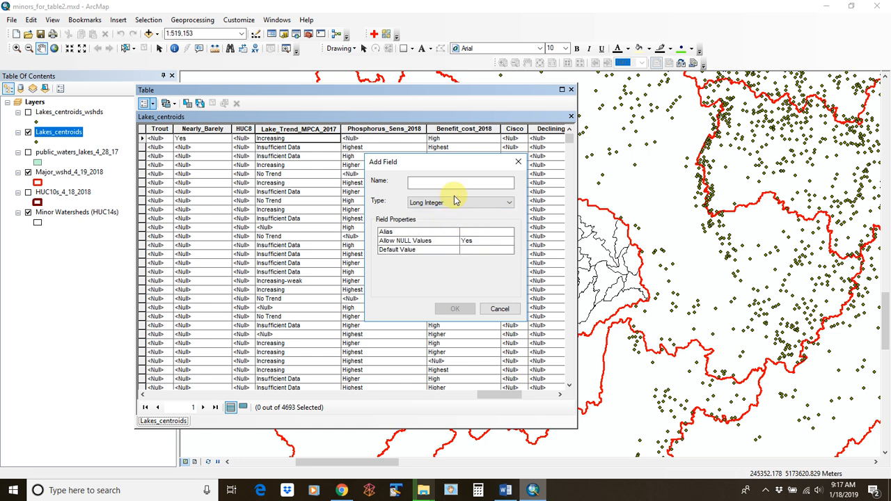
left_click(458, 182)
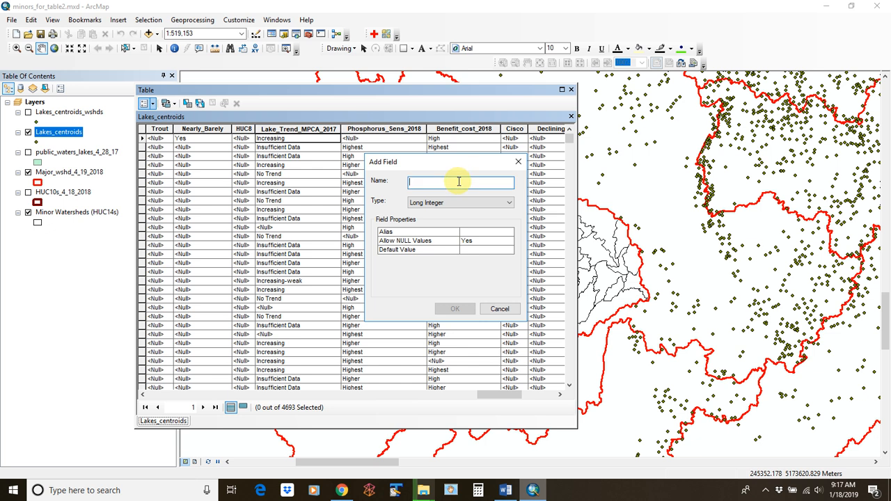
type("Lake_Trend_Score")
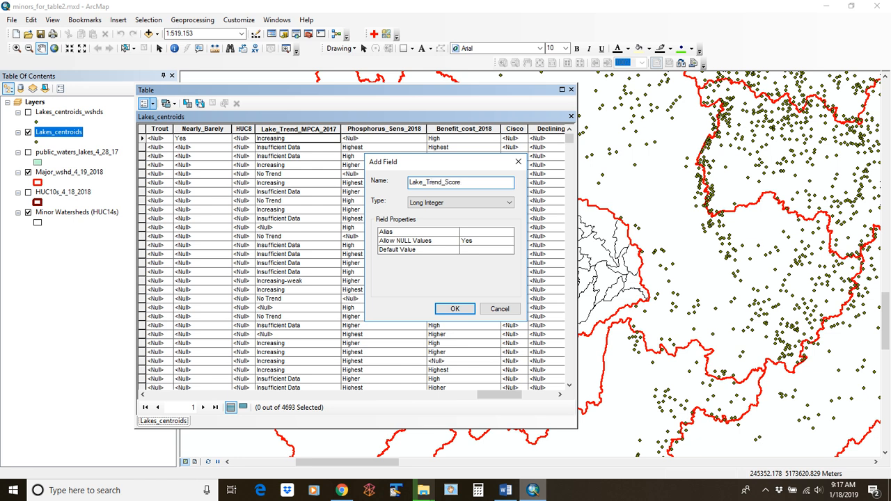
left_click(456, 310)
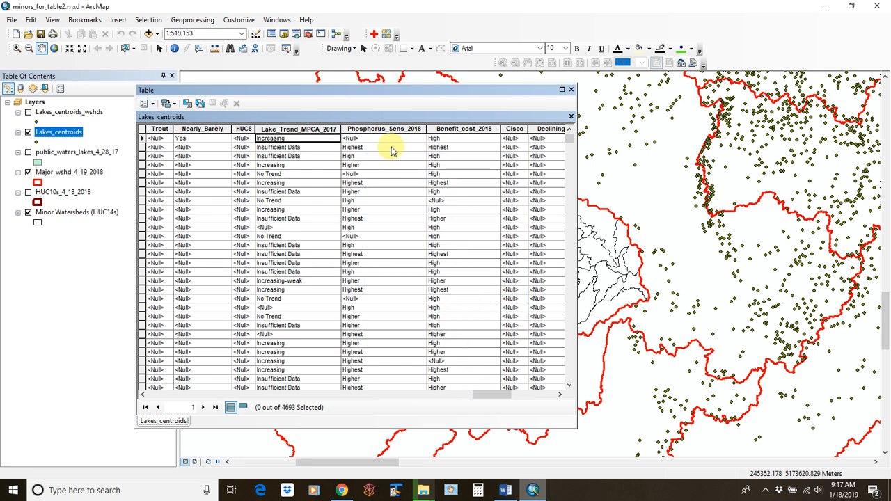
Create a Short Integer field named Phos_Score and scroll right to view it
left_click(145, 103)
left_click(183, 190)
left_click(462, 203)
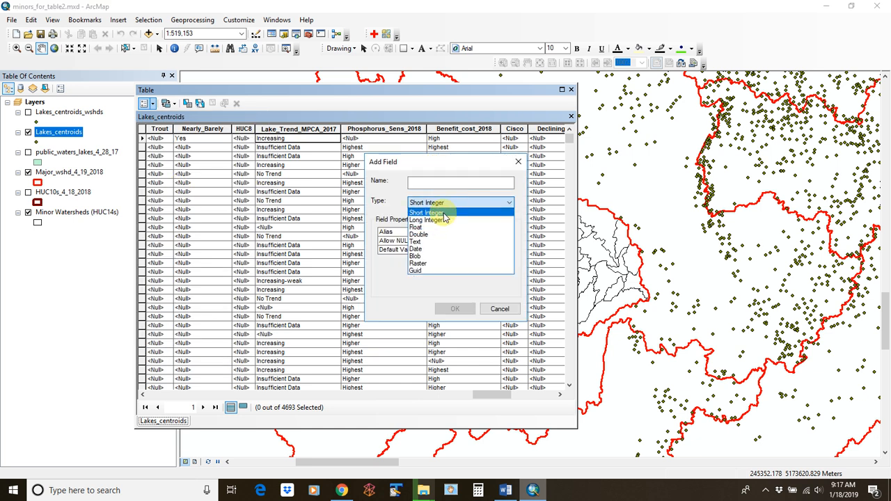
left_click(443, 213)
left_click(447, 184)
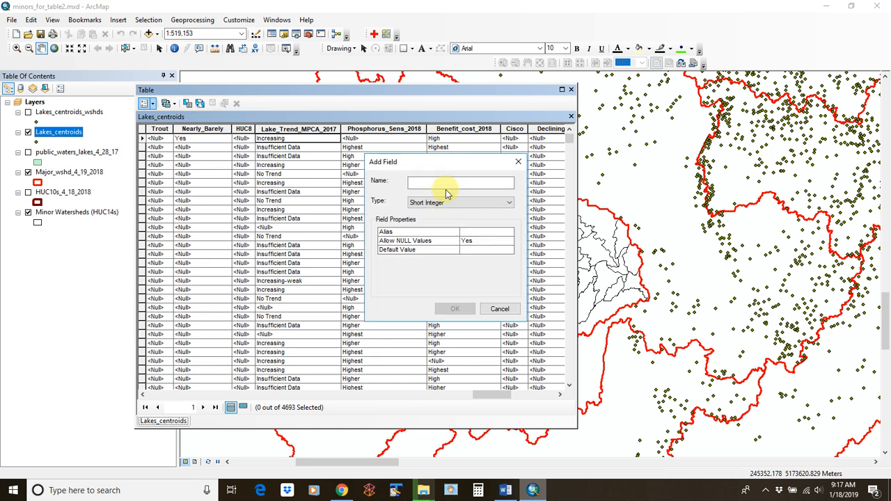
type("Phos_Score")
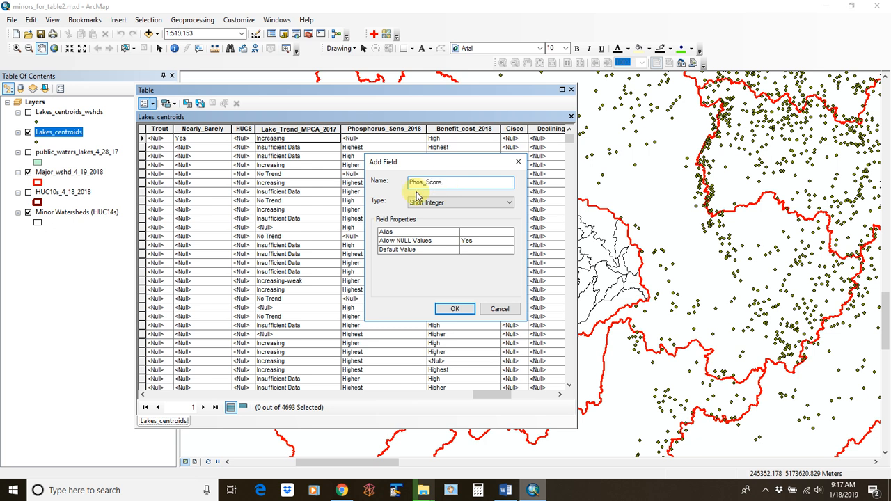
left_click(424, 201)
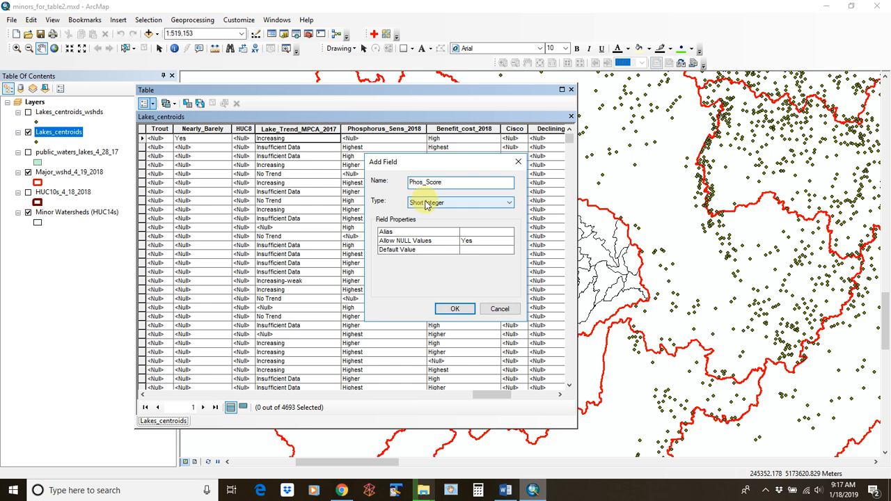
left_click(429, 207)
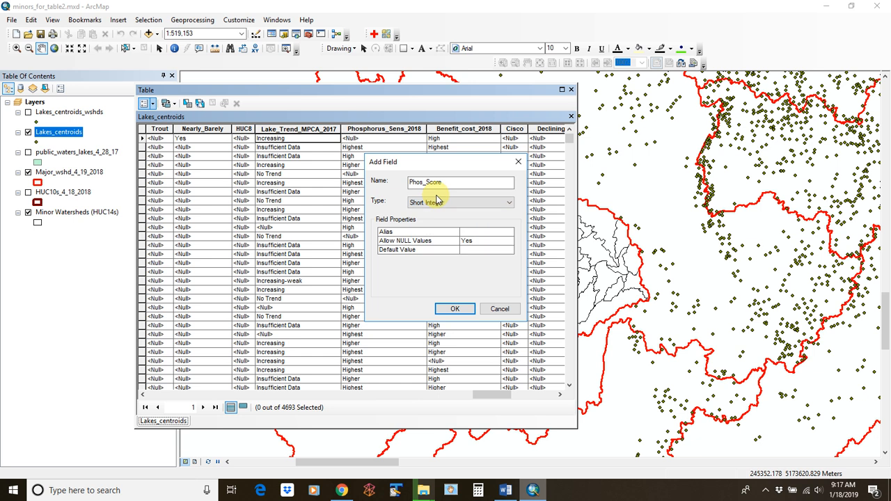
left_click(456, 307)
left_click_drag(491, 397, 550, 398)
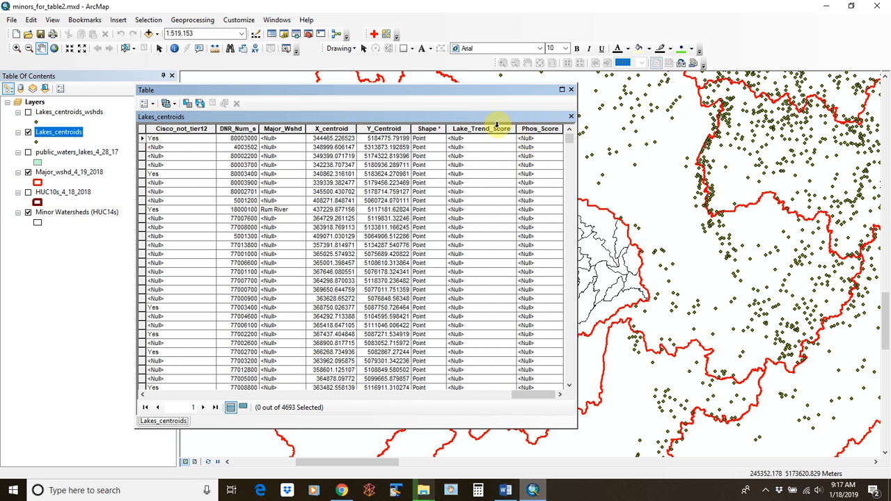
Drag the Lake_Trend_Score and Phos_Score columns toward the left side of the table
left_click(499, 131)
left_click_drag(500, 132, 173, 130)
left_click(550, 130)
left_click_drag(554, 133, 258, 119)
left_click_drag(535, 396, 509, 400)
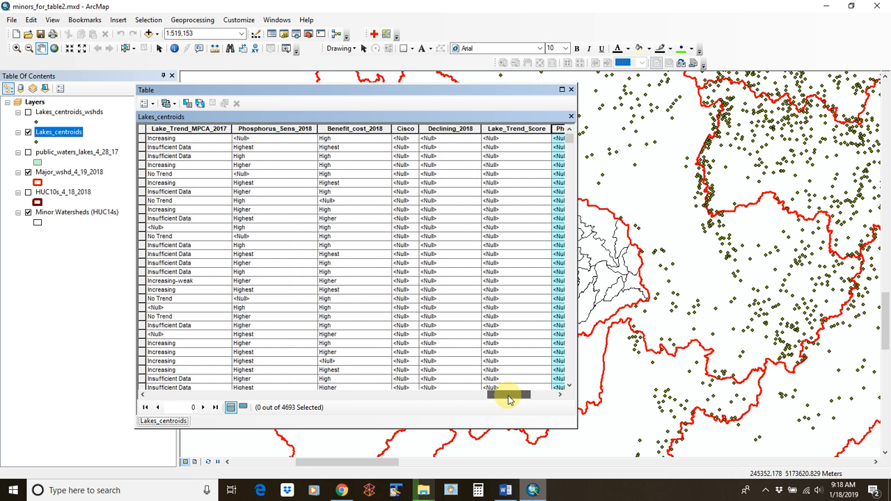
Drop Lake_Trend_Score after Lake_Trend_MPCA_2017 and Phos_Score after Phosphorus_Sens_2018
left_click(493, 129)
left_click_drag(524, 134, 304, 129)
left_click(559, 130)
left_click_drag(559, 133, 398, 131)
mouse_move(506, 394)
left_mouse_down()
mouse_move(498, 400)
mouse_move(494, 390)
mouse_move(513, 397)
left_mouse_up()
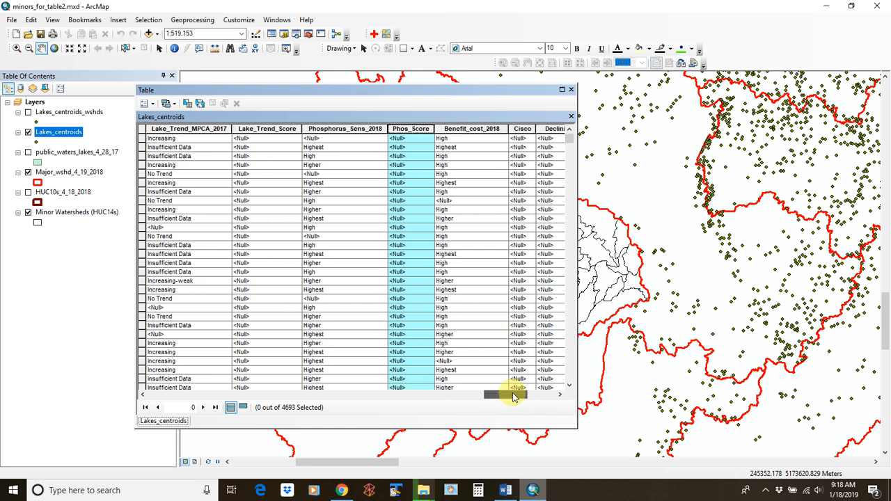
left_click(217, 129)
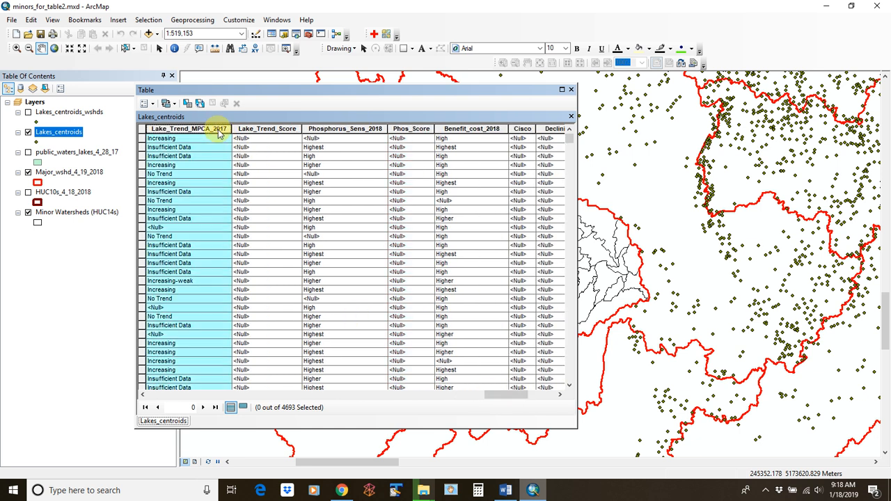
Sort the table ascending by Lake_Trend_MPCA_2017
right_click(218, 130)
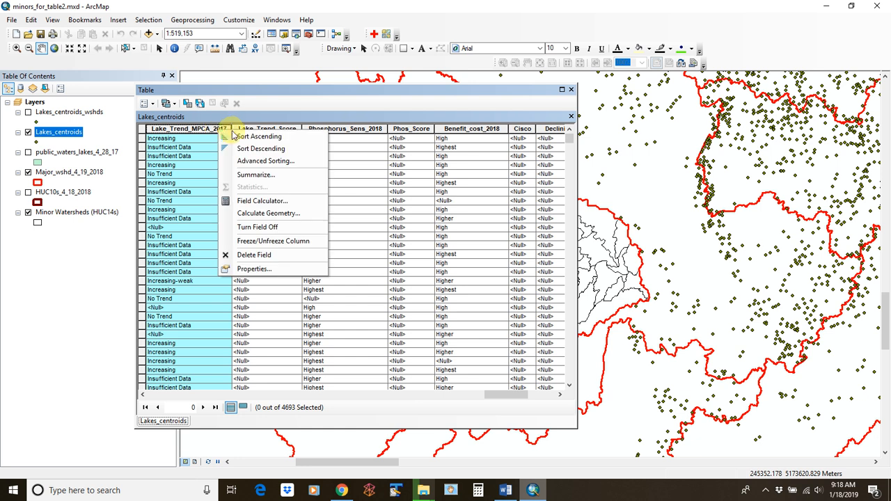
left_click(263, 138)
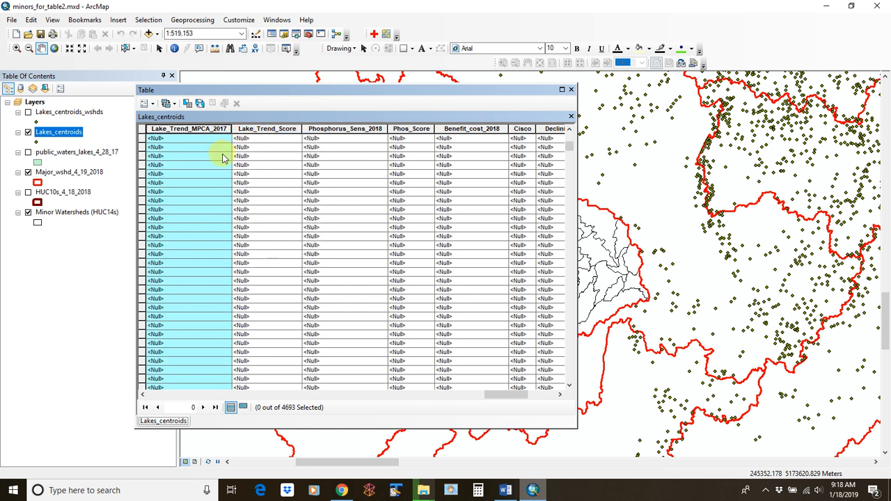
left_click_drag(569, 144, 571, 295)
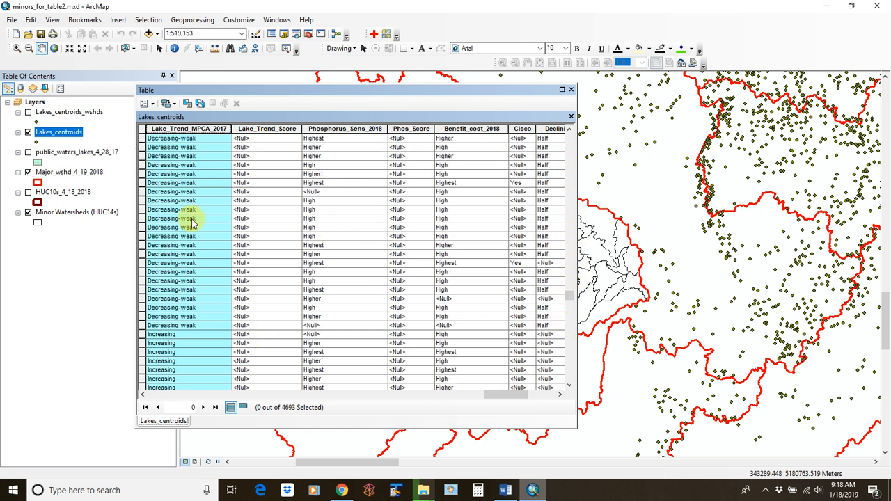
Select all 103 Decreasing lake records, from the first to the last Decreasing row
scroll(193, 193, "up", 5)
scroll(193, 192, "up", 3)
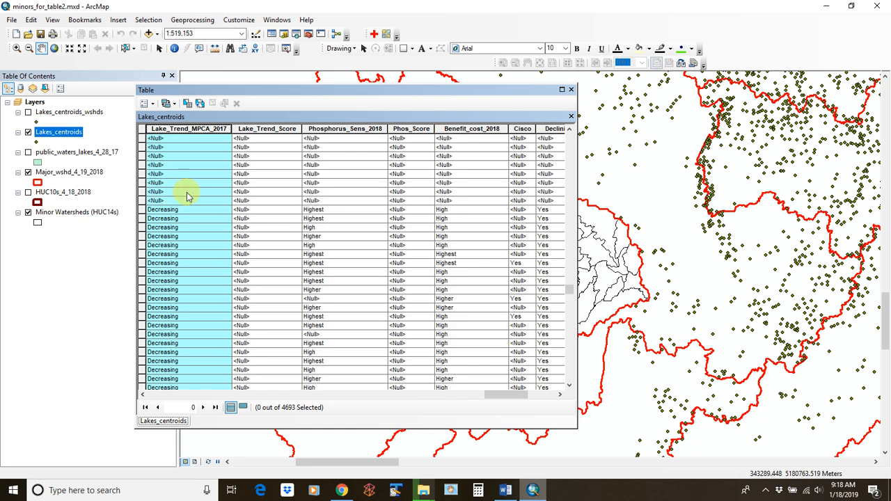
left_click(142, 210)
scroll(193, 248, "down", 8)
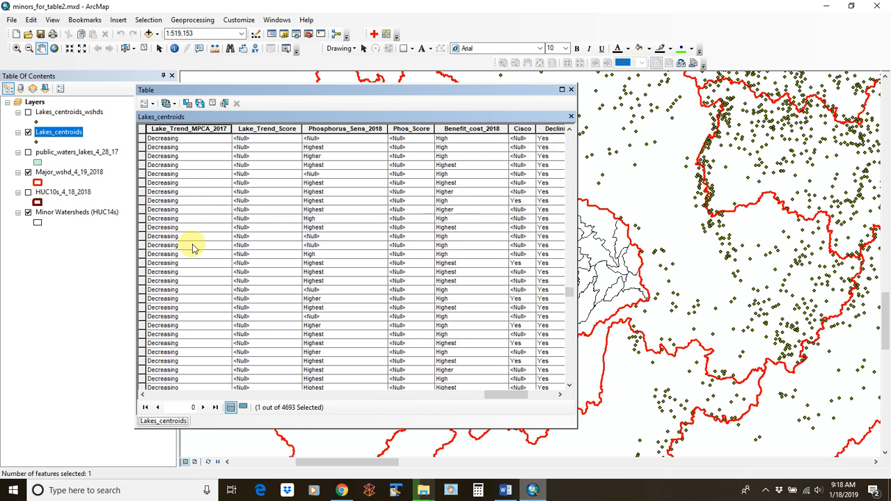
scroll(193, 249, "down", 6)
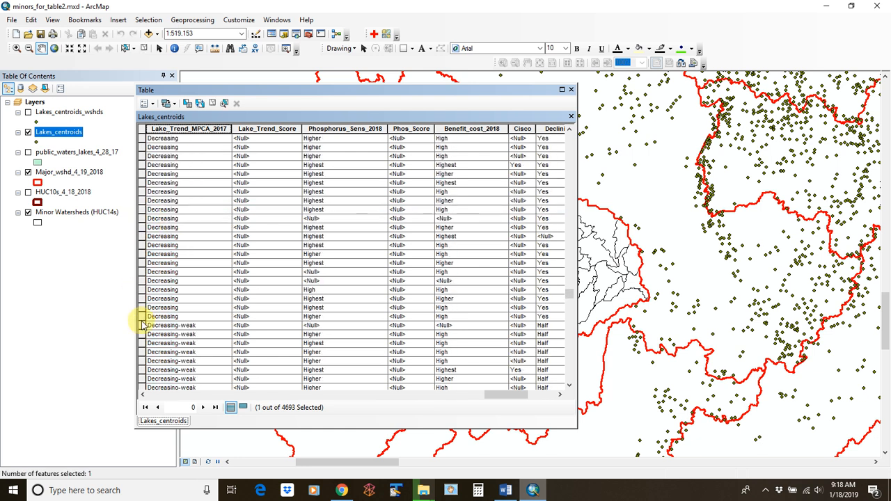
left_click(142, 317, "shift")
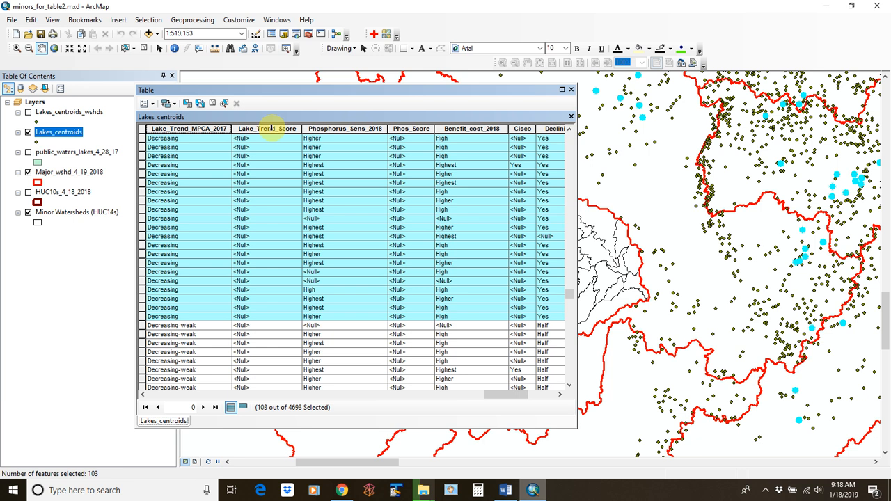
Use the Field Calculator to set Lake_Trend_Score to 3 for the selected Decreasing lakes
left_click(271, 128)
right_click(273, 133)
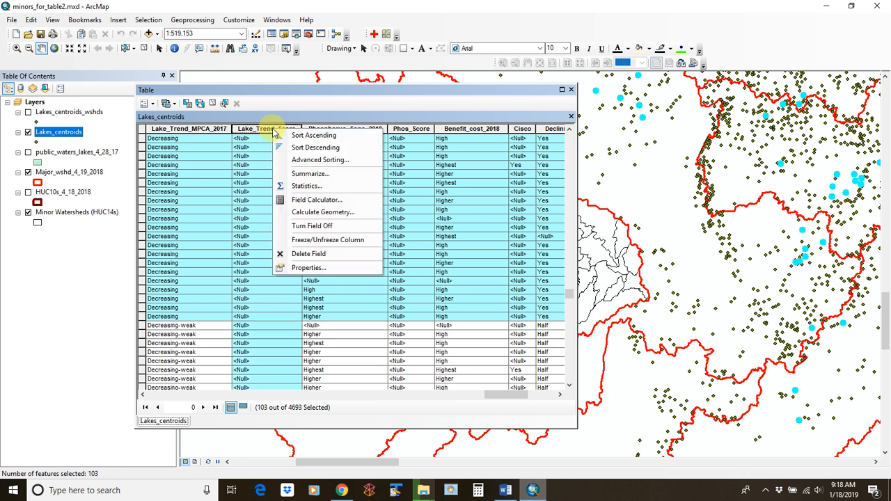
left_click(332, 201)
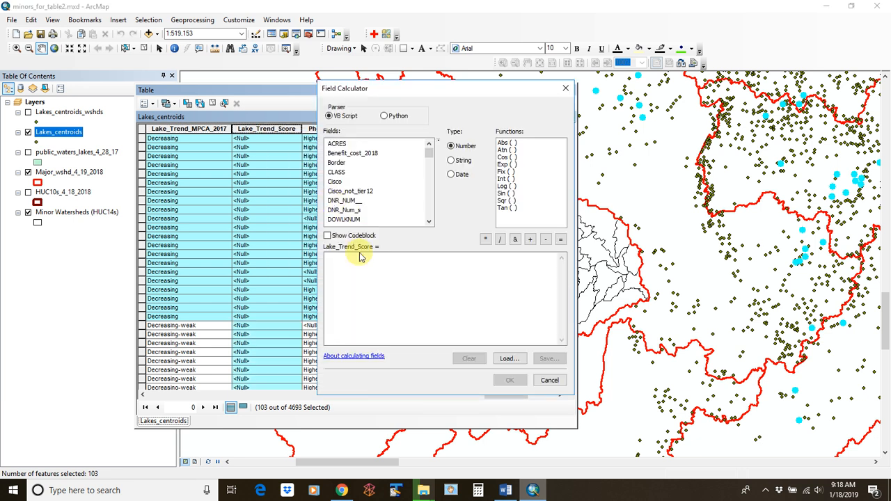
left_click_drag(437, 93, 498, 75)
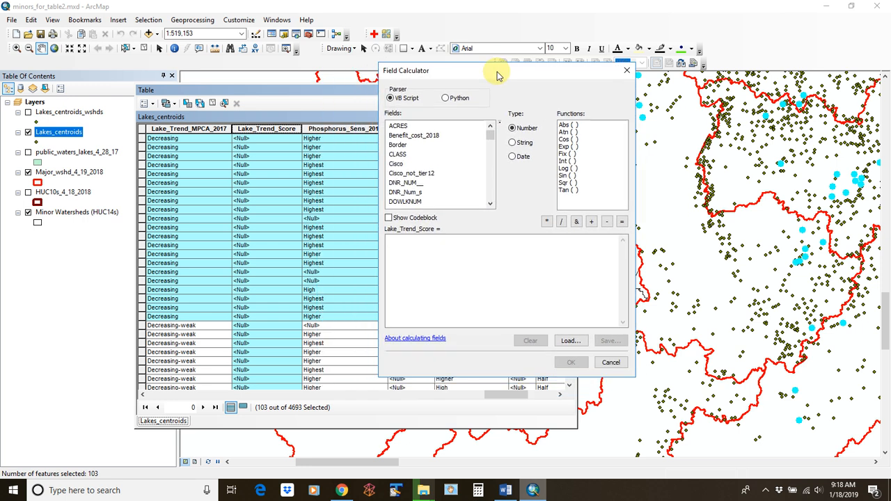
left_click(443, 296)
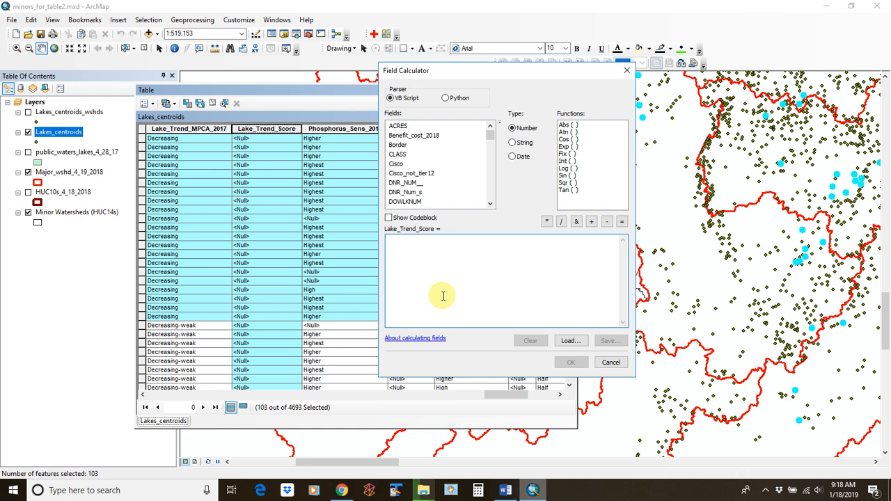
type("0")
left_click(571, 362)
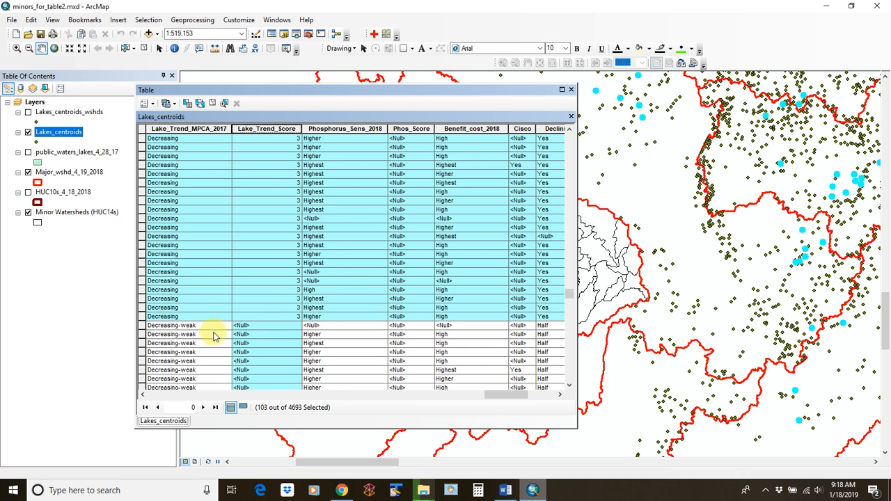
Select the 31 Decreasing-weak lakes and set their Lake_Trend_Score to 2
left_click(141, 326)
scroll(229, 262, "down", 3)
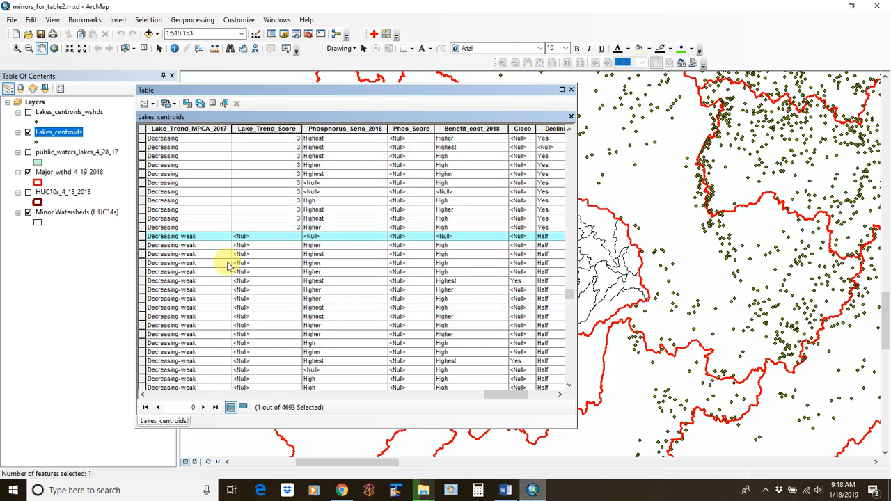
scroll(229, 265, "down", 9)
left_click(141, 238, "shift")
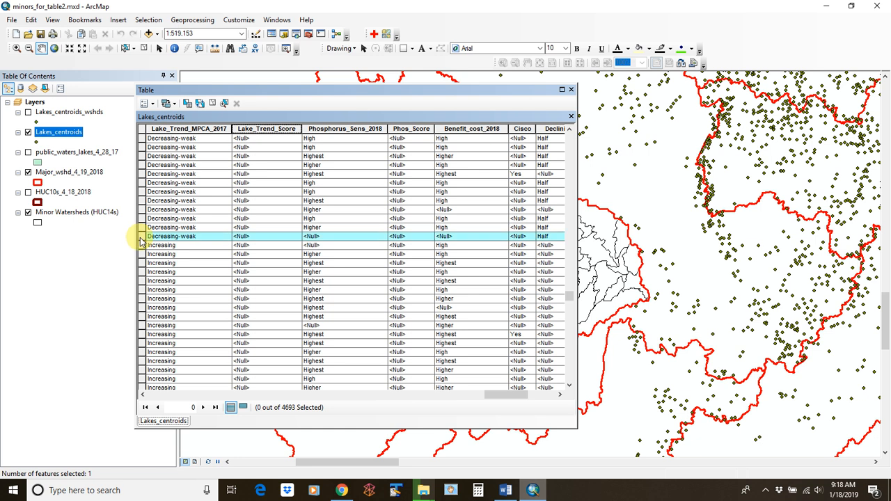
scroll(229, 221, "up", 6)
right_click(271, 130)
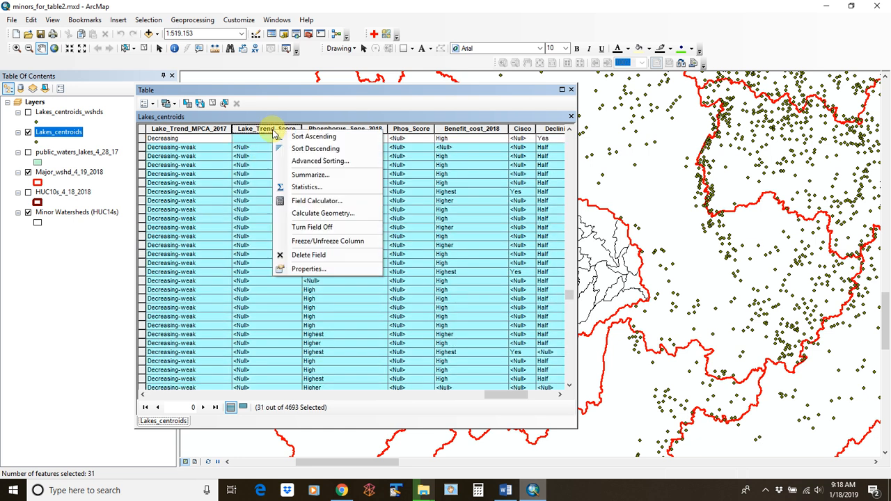
left_click(319, 202)
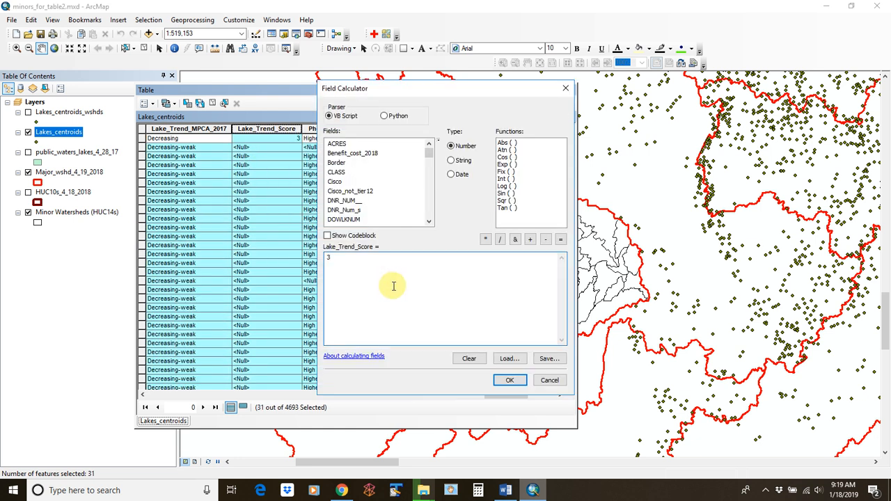
left_click(510, 381)
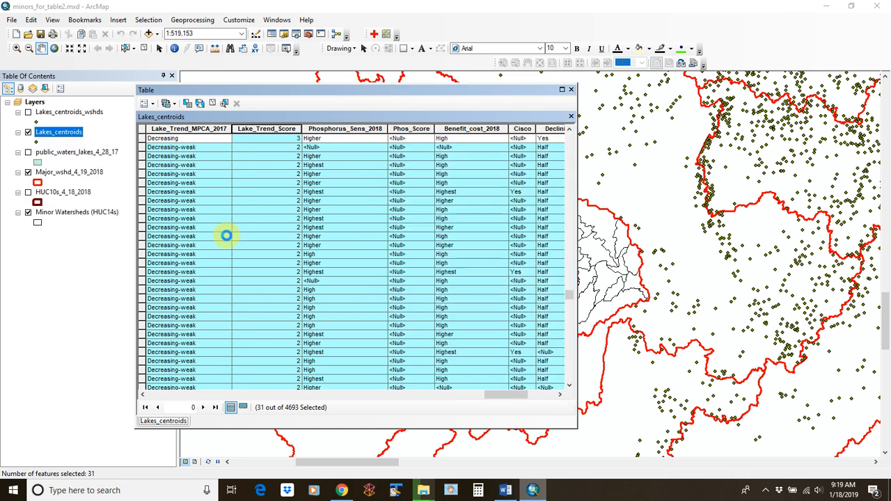
scroll(227, 236, "down", 10)
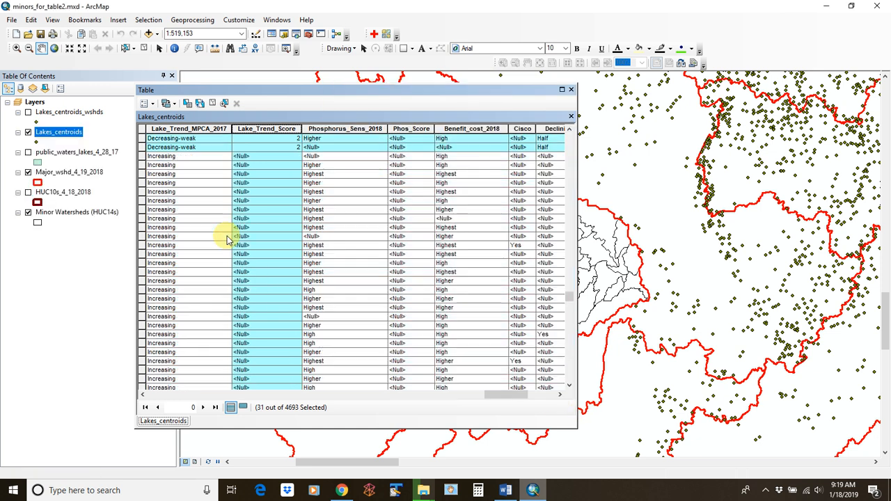
Select all 241 Increasing and Increasing-weak lake rows
left_click(142, 157)
scroll(200, 204, "down", 15)
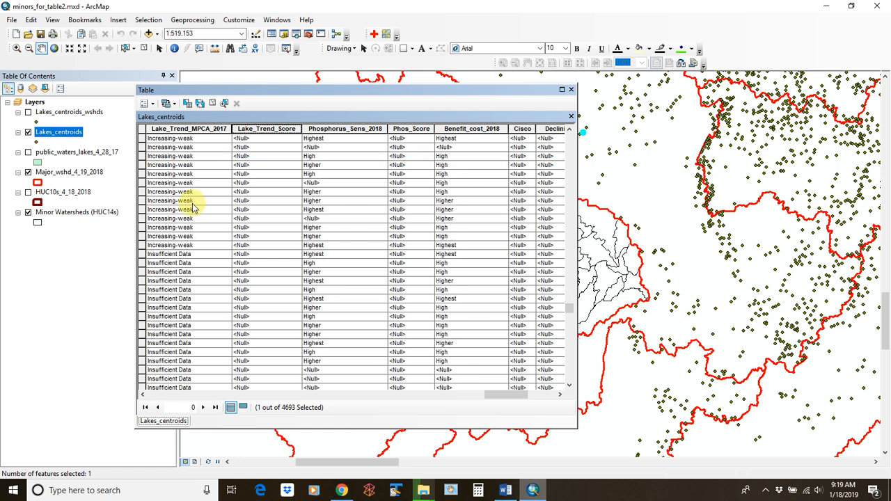
scroll(215, 213, "up", 10)
scroll(216, 216, "down", 5)
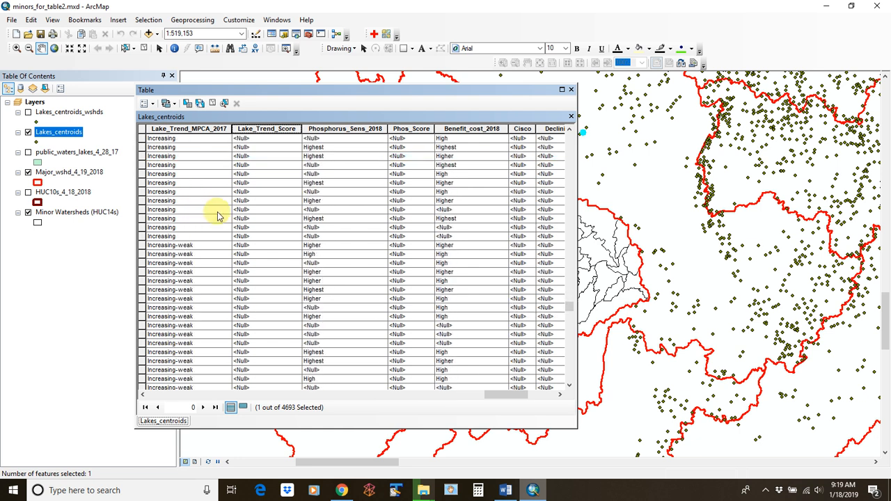
left_click(142, 237, "shift")
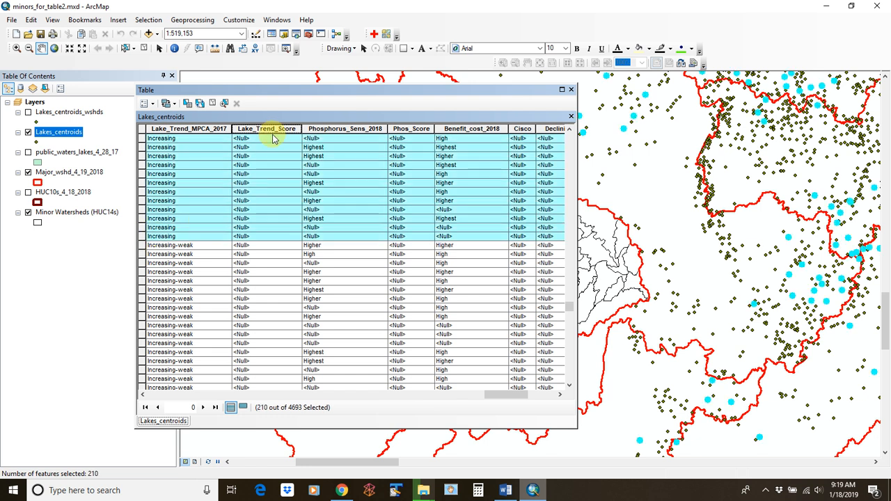
scroll(238, 222, "down", 5)
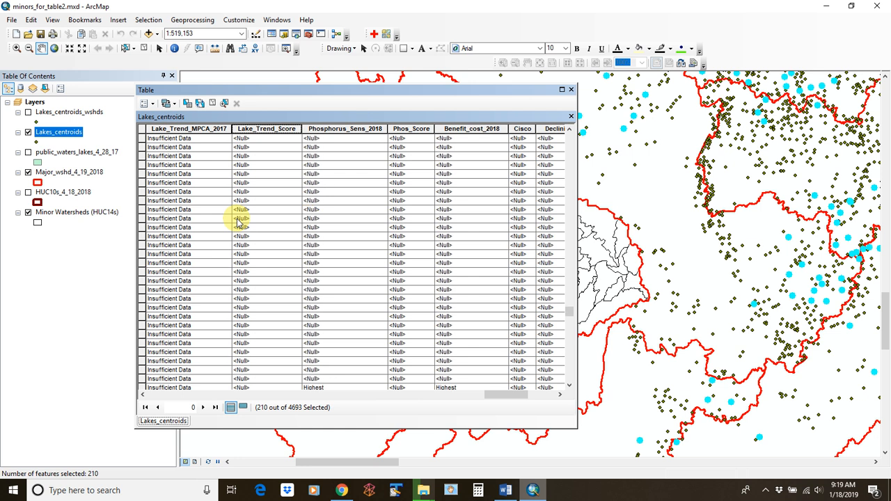
scroll(238, 221, "up", 6)
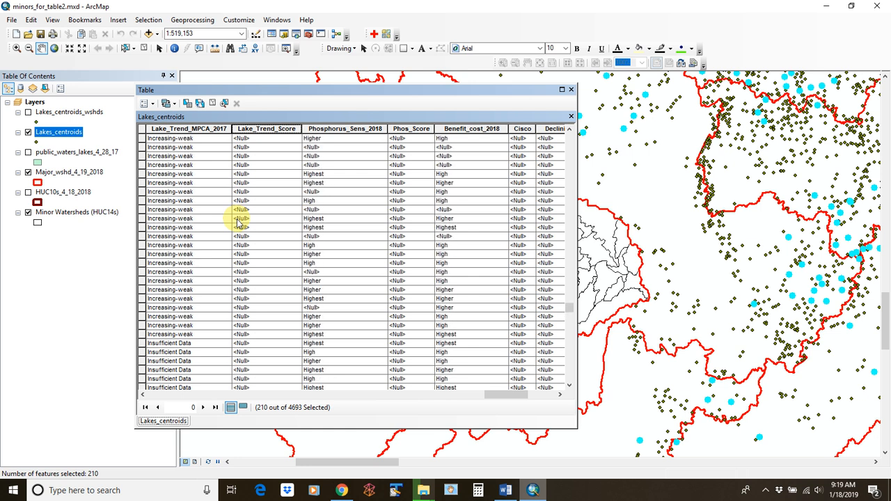
left_click(143, 334, "shift")
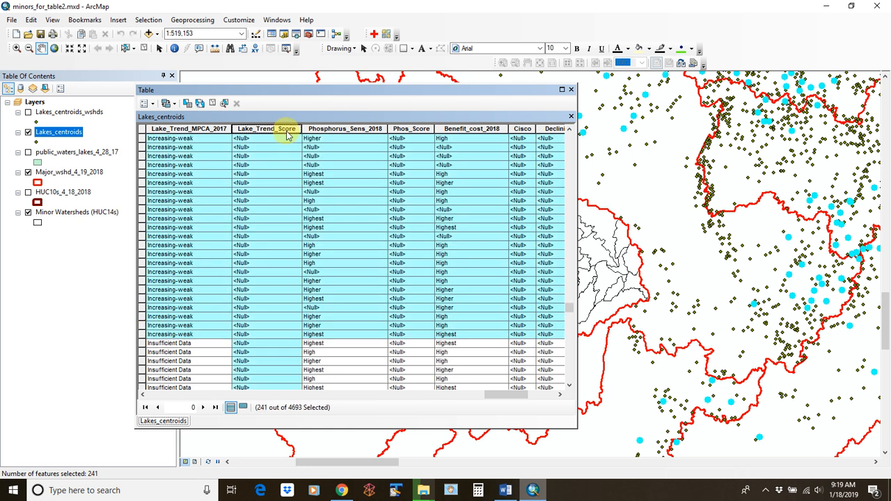
Calculate Lake_Trend_Score as 0 for the selected Increasing lakes
right_click(284, 132)
left_click(326, 203)
type("2")
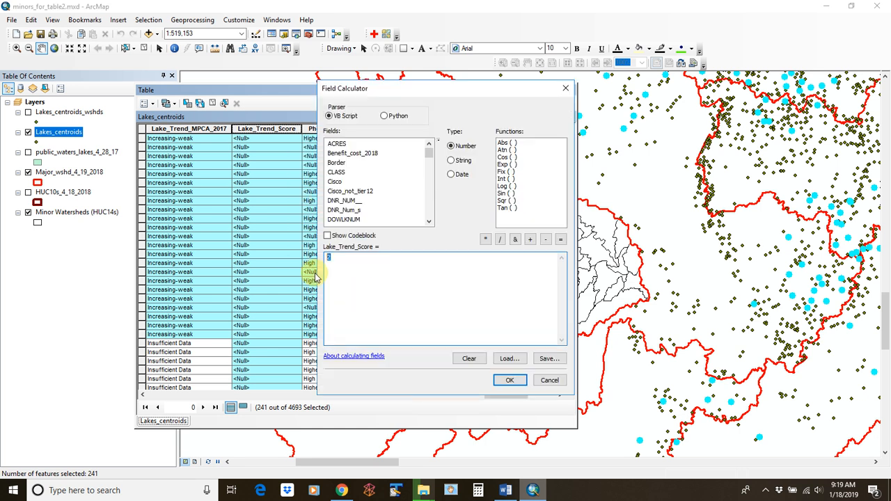
left_click(510, 380)
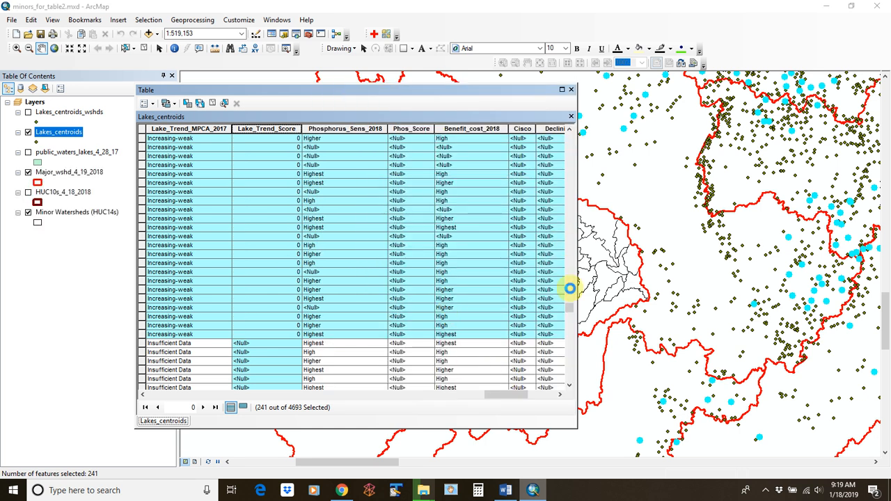
left_click_drag(571, 308, 564, 377)
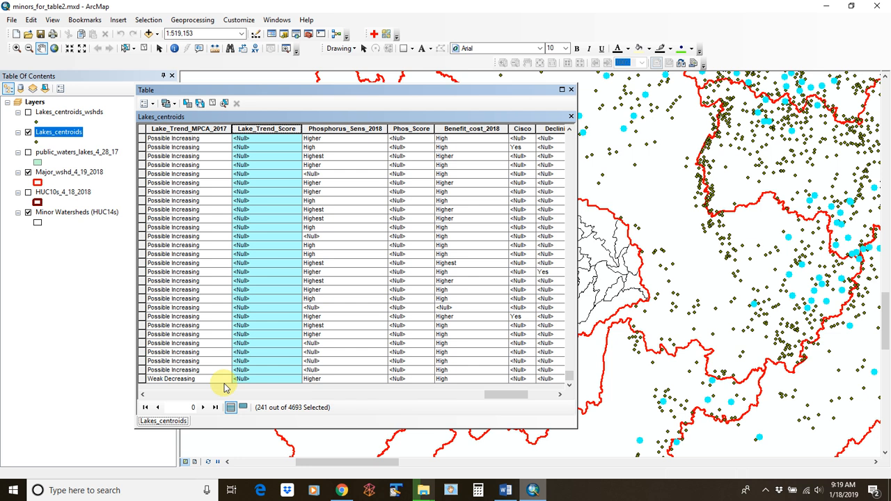
Give the 309 No Trend lakes a Lake_Trend_Score of 1, then clear the selection
scroll(185, 276, "up", 3)
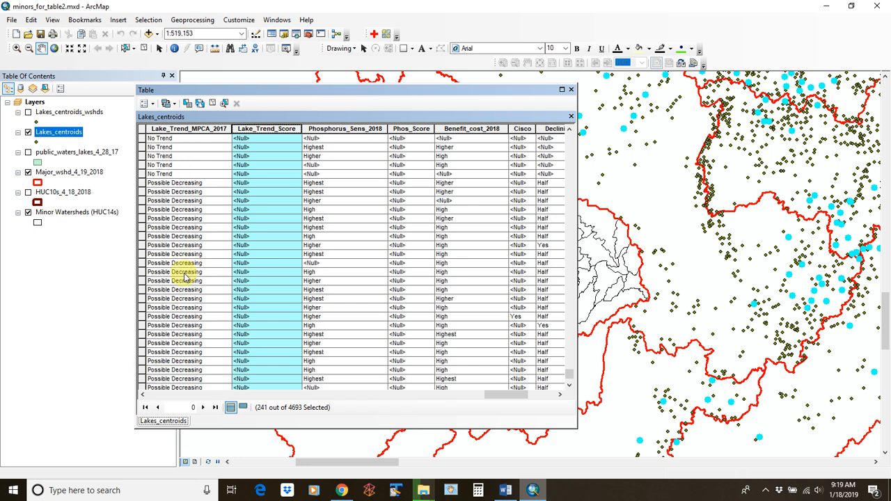
left_click(145, 182)
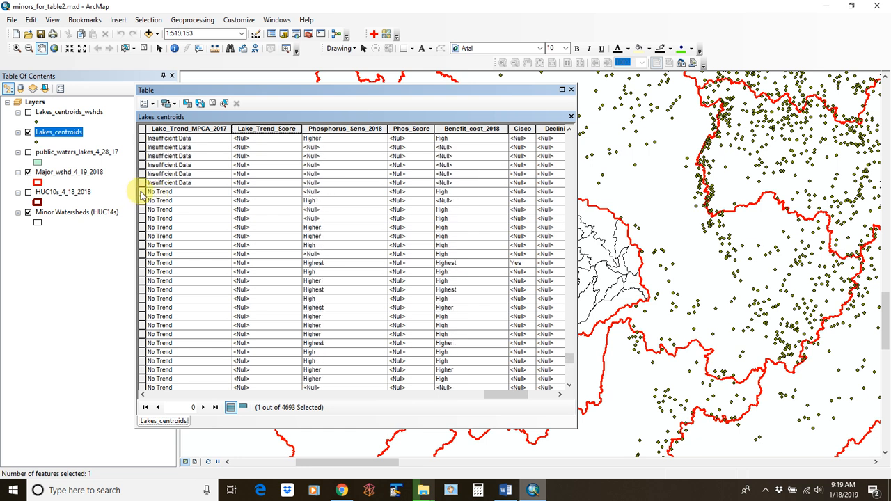
left_click(142, 196, "shift")
right_click(267, 128)
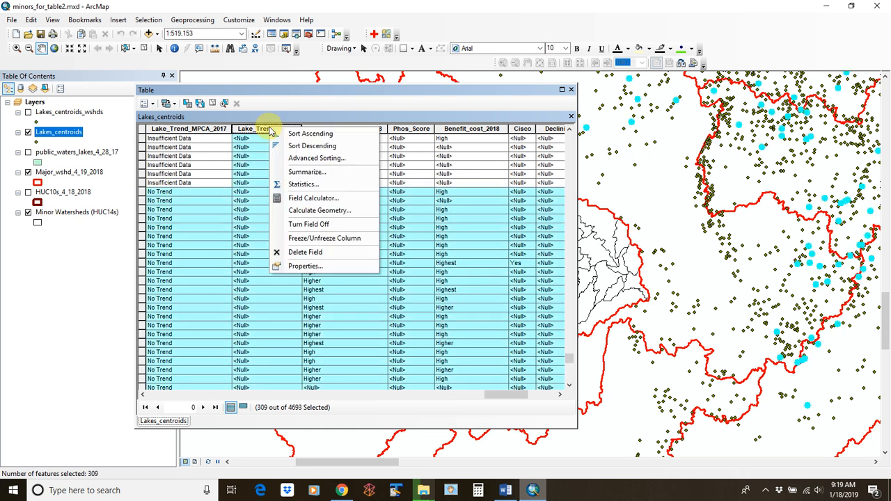
left_click(311, 200)
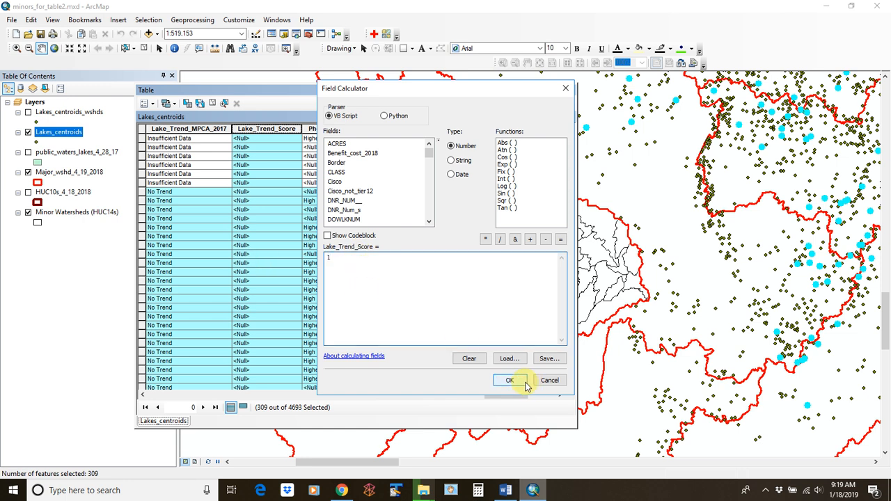
left_click(510, 380)
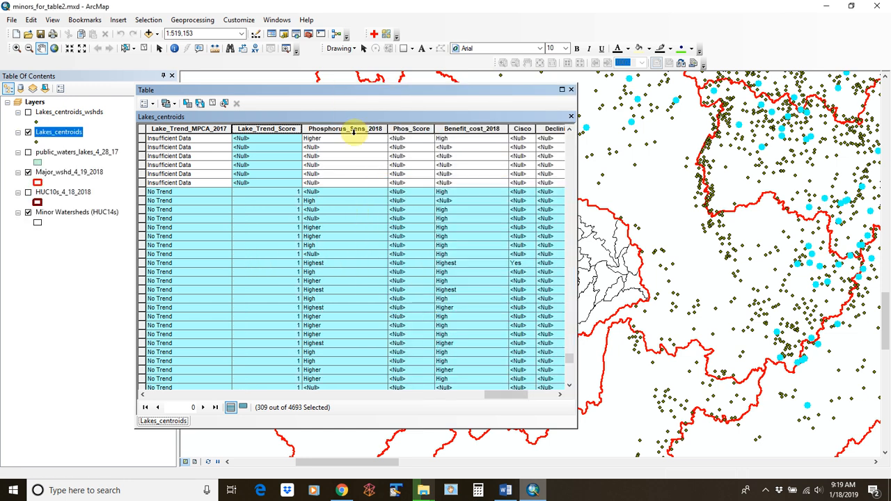
left_click(212, 103)
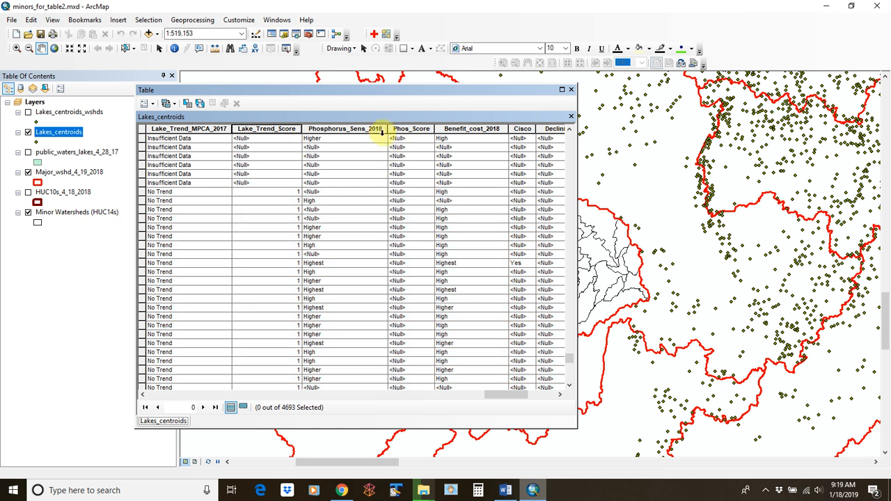
Sort the table by Phosphorus_Sens_2018
left_click(382, 131)
right_click(382, 131)
left_click(409, 147)
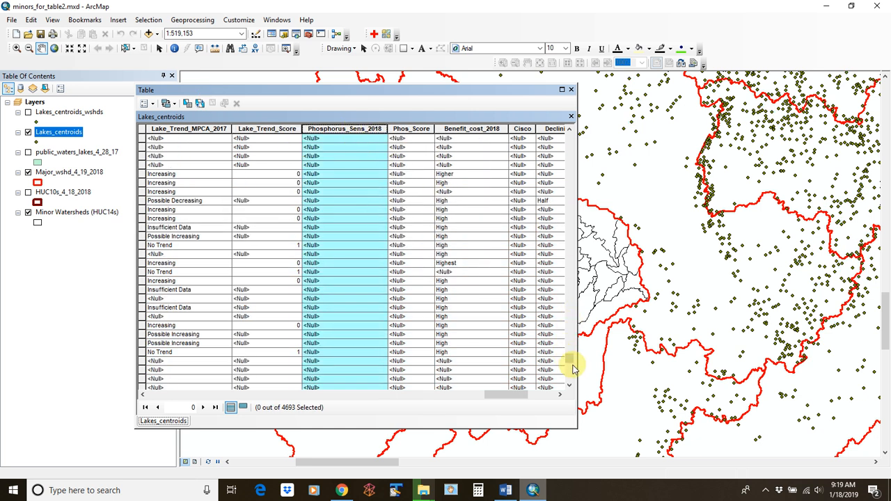
left_click_drag(569, 360, 587, 117)
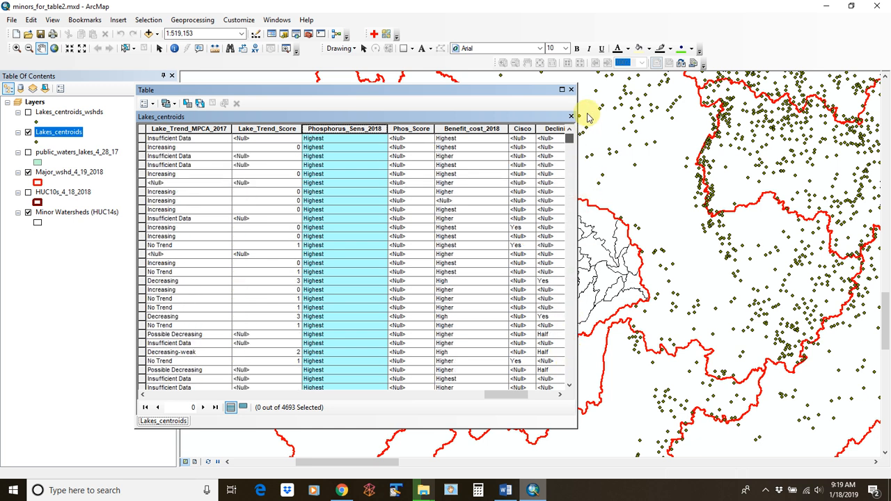
Select the 289 Highest-rated lakes and calculate their Phos_Score as 3
left_click(139, 139)
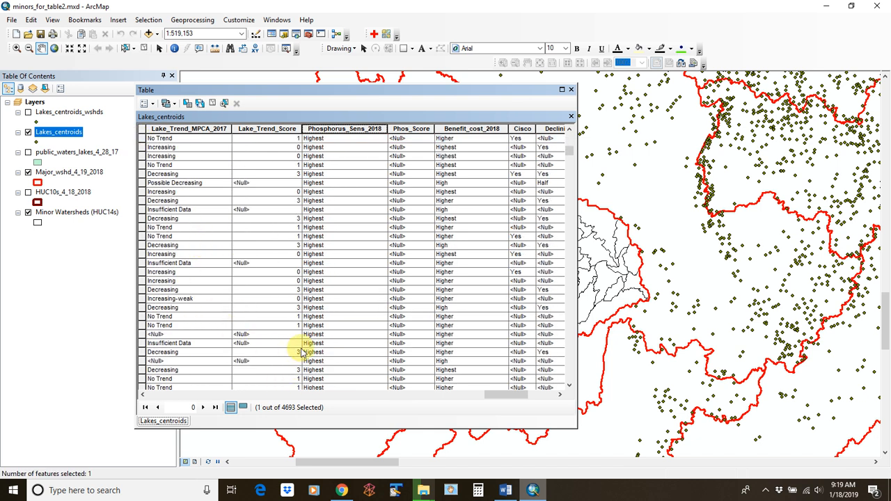
scroll(298, 342, "down", 15)
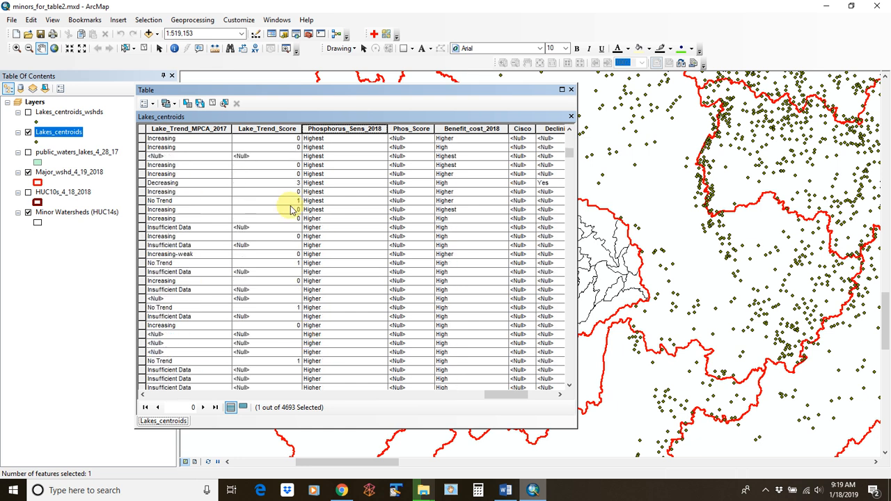
left_click(158, 211, "shift")
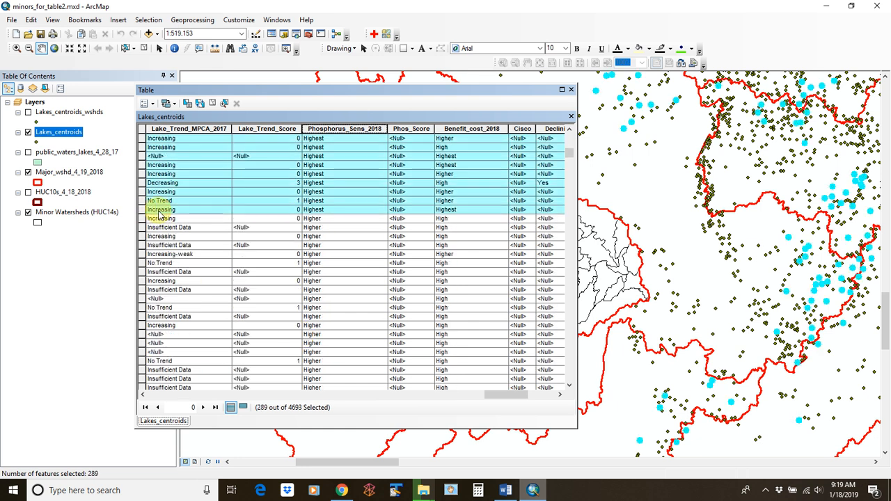
left_click(416, 129)
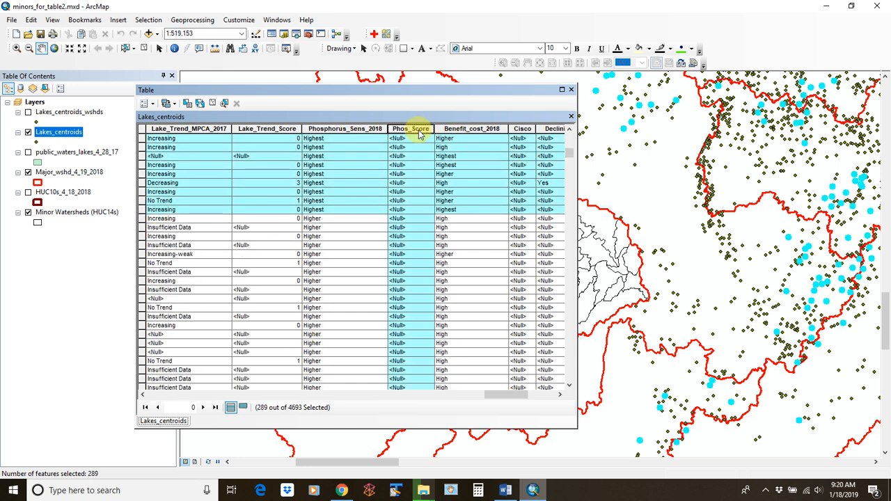
right_click(420, 134)
left_click(462, 202)
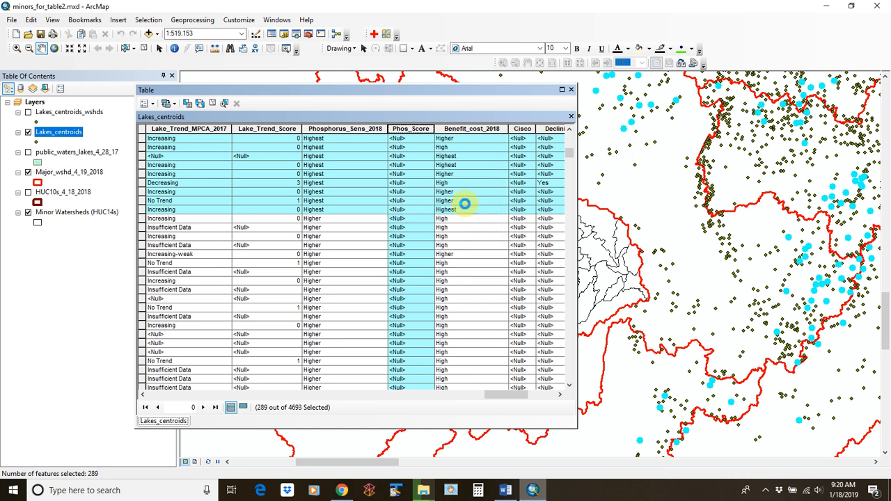
type("3")
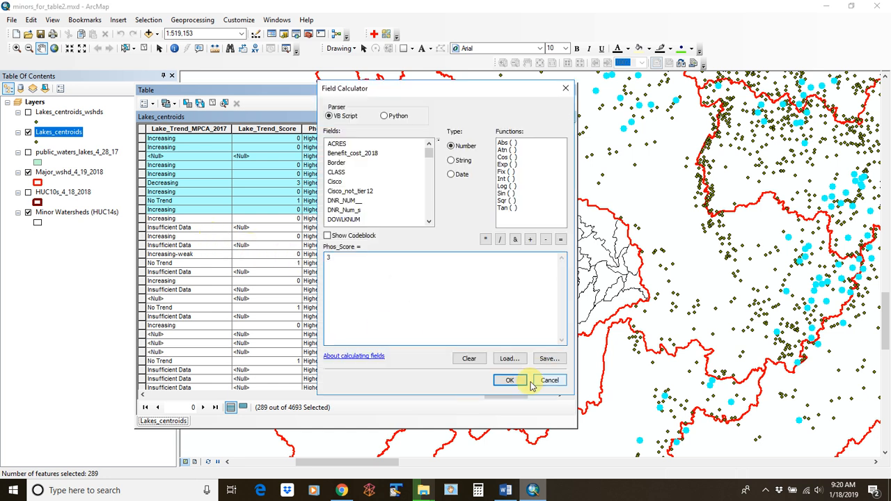
left_click(509, 380)
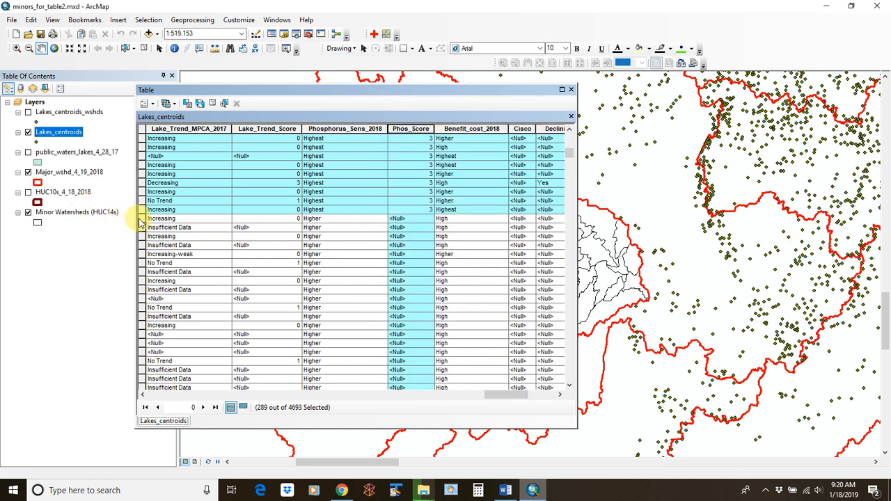
left_click(142, 218)
scroll(198, 258, "down", 10)
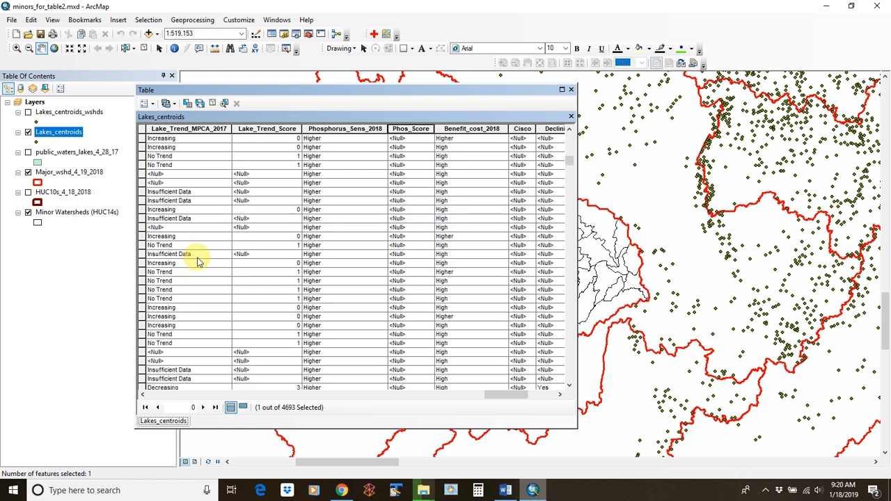
Extend the selection to the last Higher row and set Phos_Score to 2 for those 364 lakes
scroll(198, 261, "down", 10)
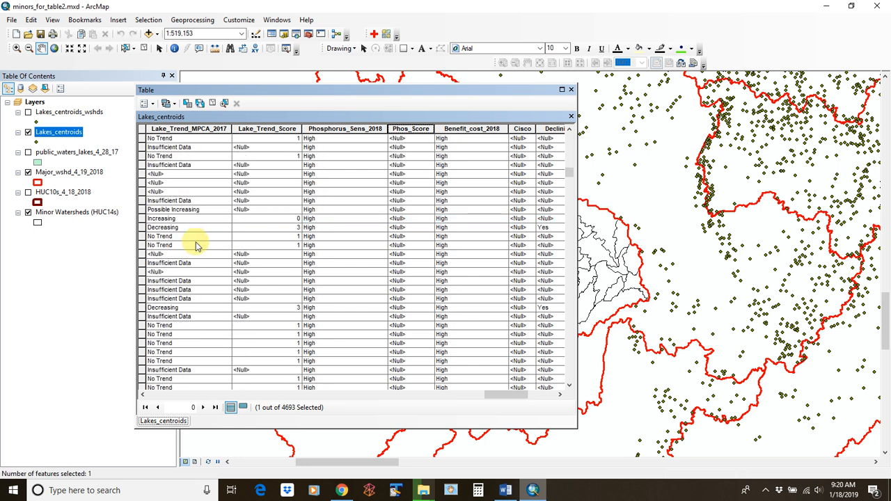
scroll(198, 237, "down", 5)
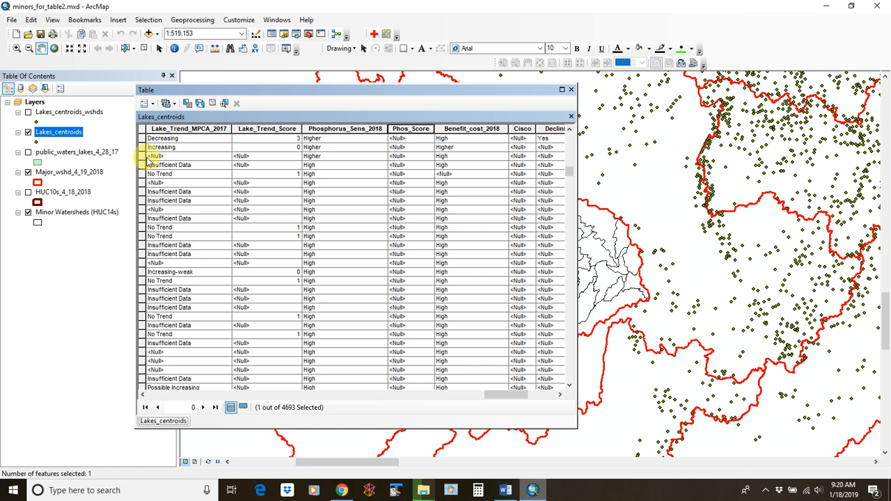
left_click(142, 156, "shift")
scroll(309, 231, "up", 5)
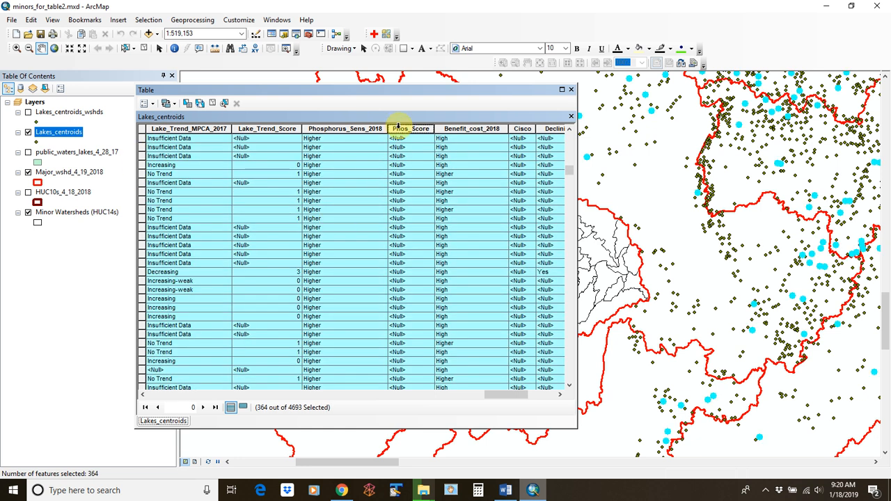
right_click(402, 128)
left_click(446, 199)
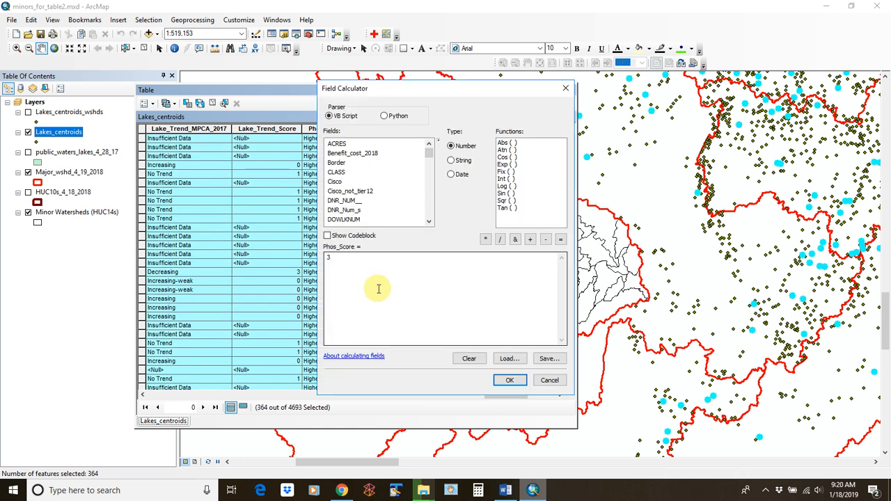
left_click(509, 380)
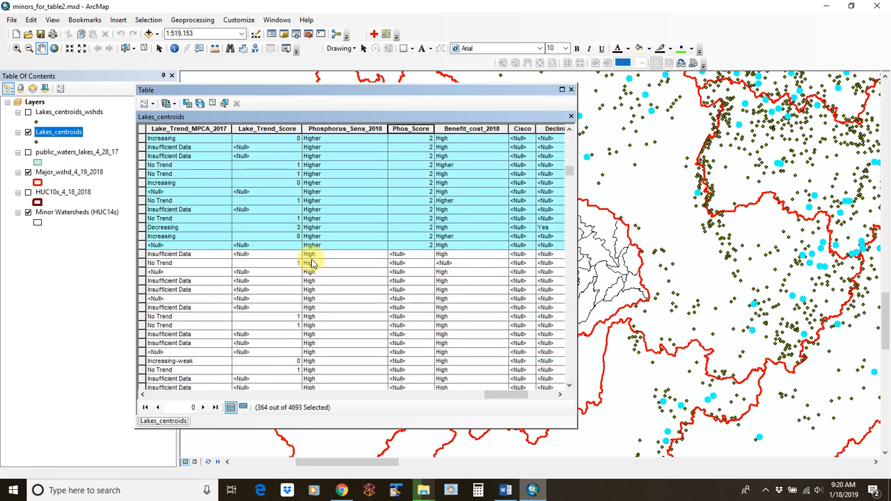
Select the 448 High-rated lakes, write 1 into Phosphorus_Sens_2018, and clear the selection
left_click(142, 259)
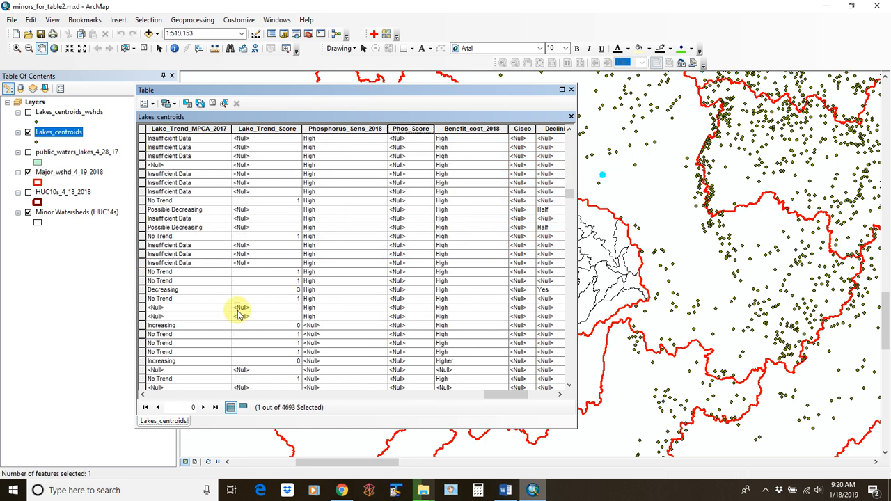
left_click(141, 318, "shift")
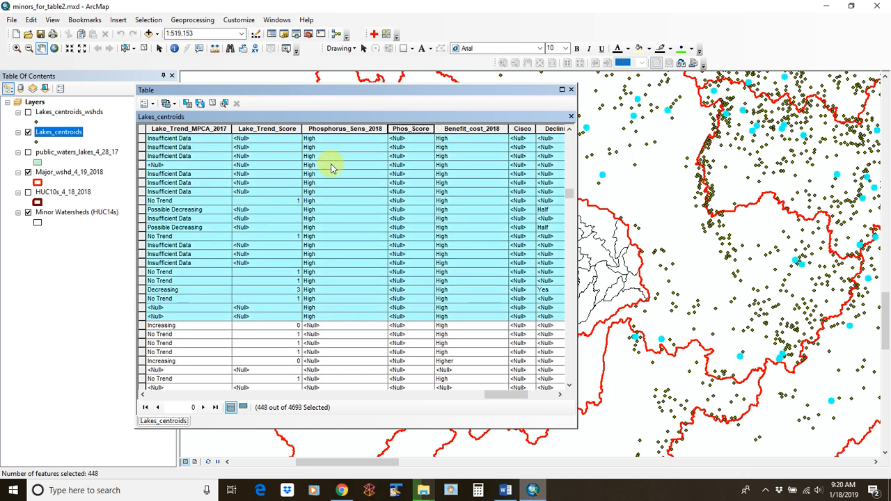
right_click(371, 130)
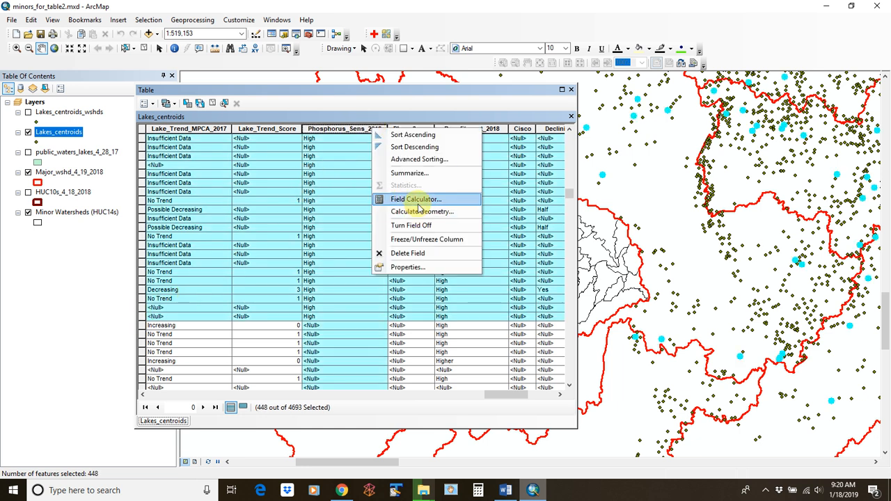
left_click(411, 197)
left_click(510, 380)
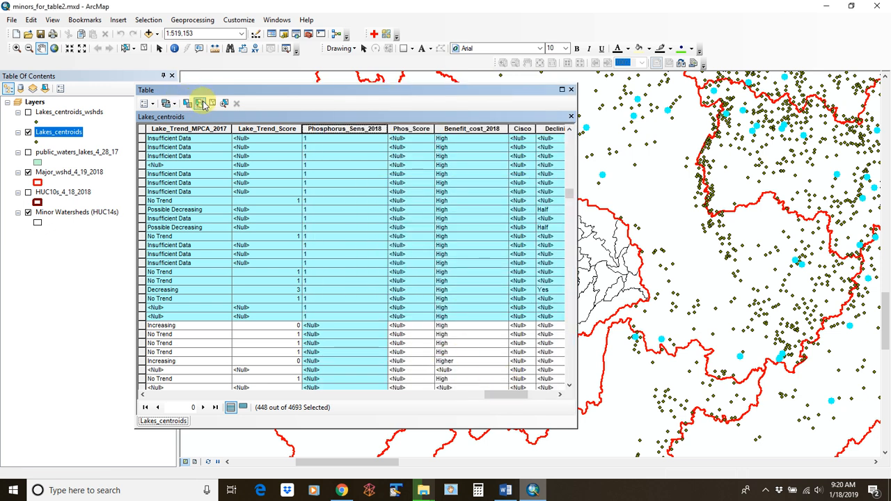
left_click(202, 103)
Create a Long Integer field named Total_Score in the Lakes_centroids attribute table
left_click(152, 103)
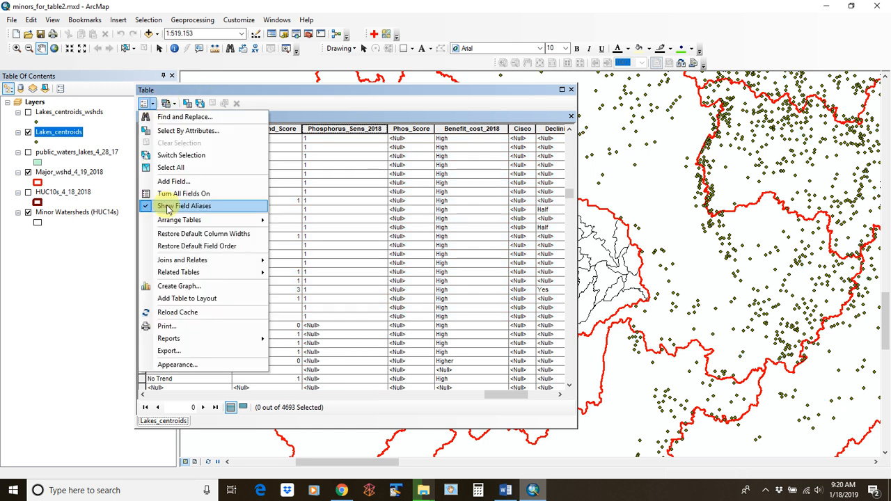
left_click(180, 182)
type("Total")
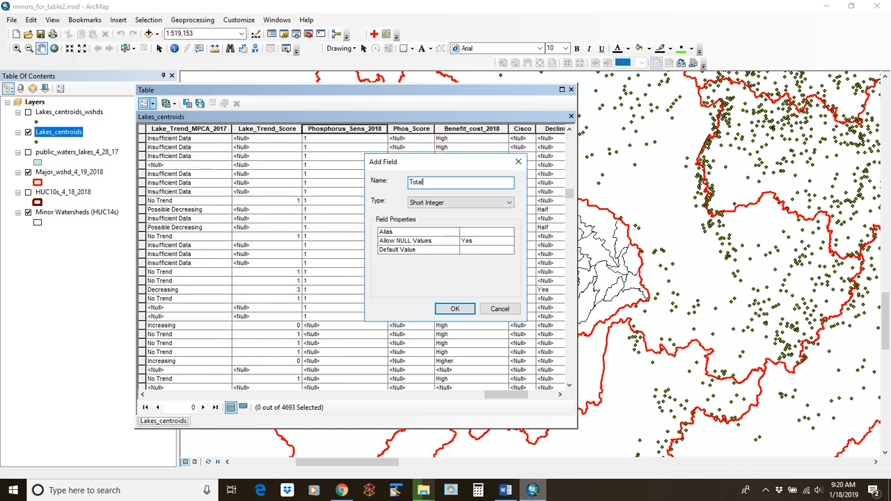
type("_Score")
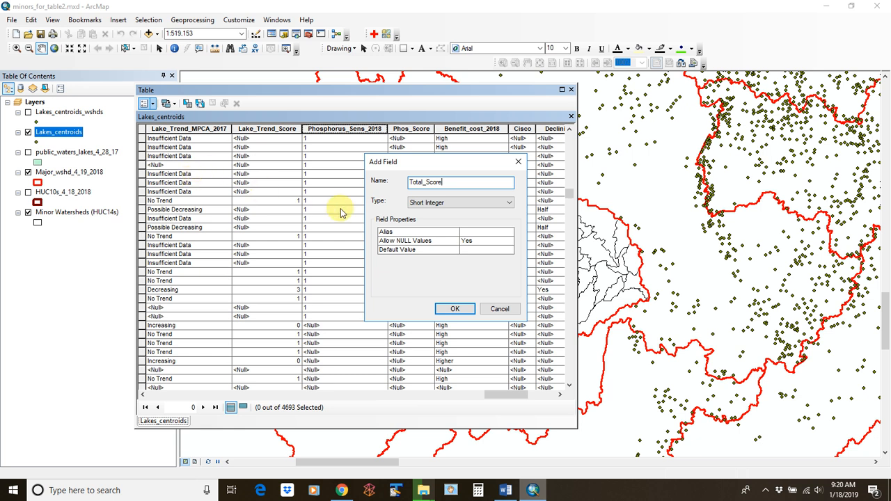
left_click(424, 203)
left_click(426, 220)
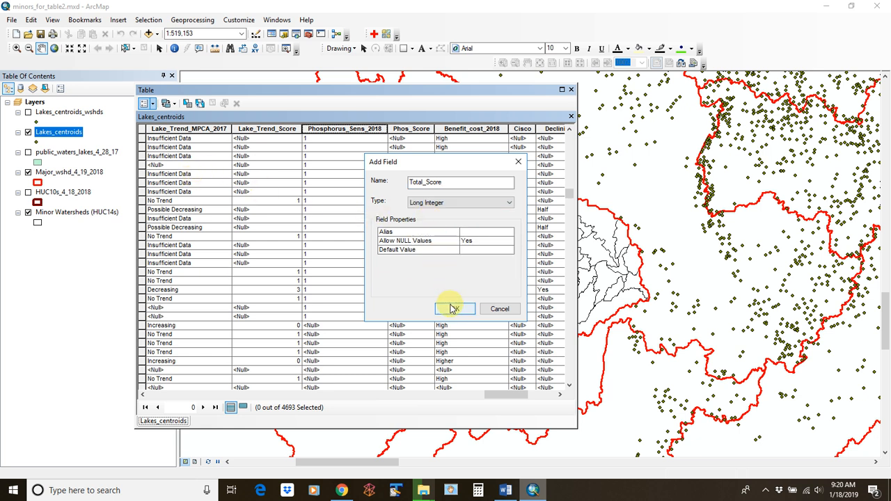
left_click(453, 309)
left_click_drag(498, 395, 550, 394)
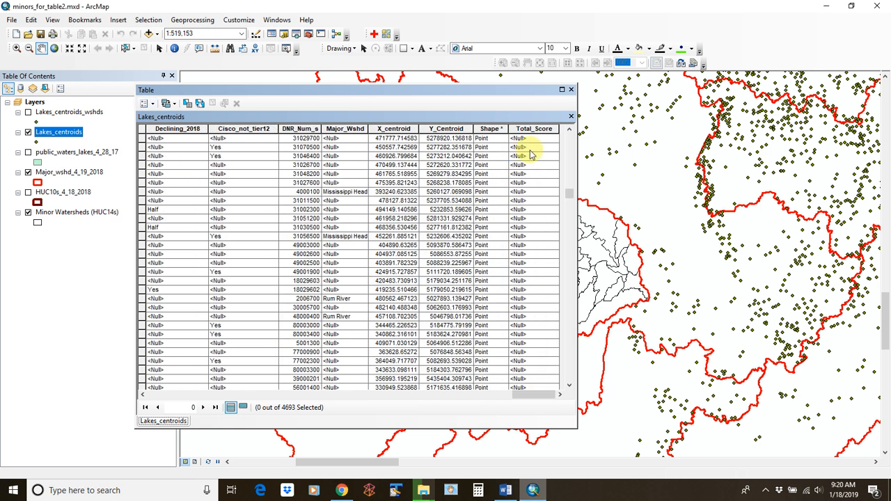
Move the Total_Score column so it sits between Phos_Score and Benefit_cost_2018
left_click(534, 129)
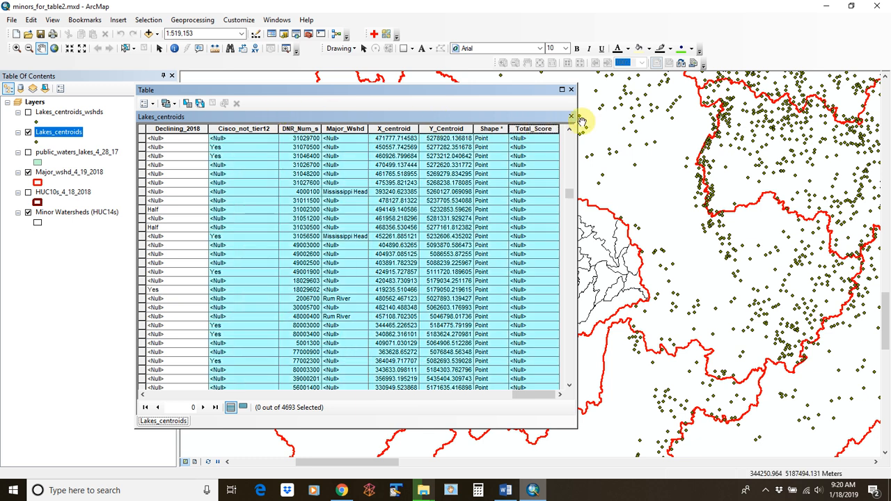
left_click_drag(522, 132, 151, 129)
left_click_drag(521, 395, 491, 397)
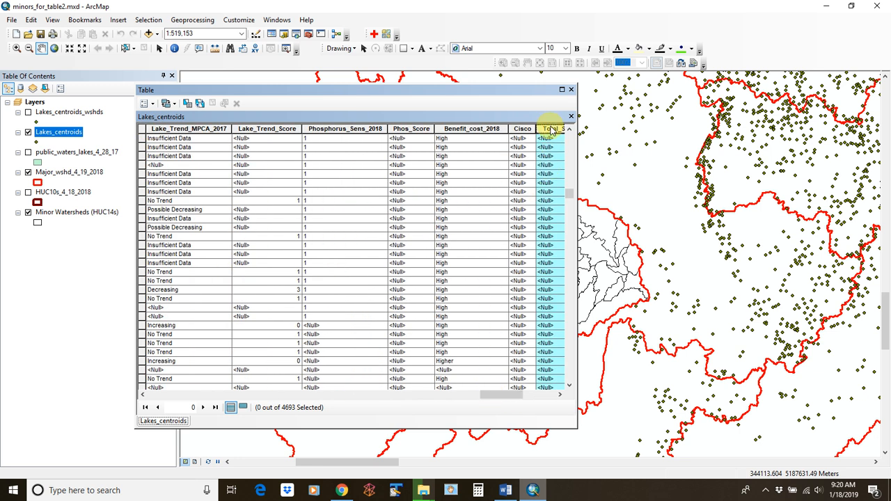
left_click_drag(550, 130, 452, 129)
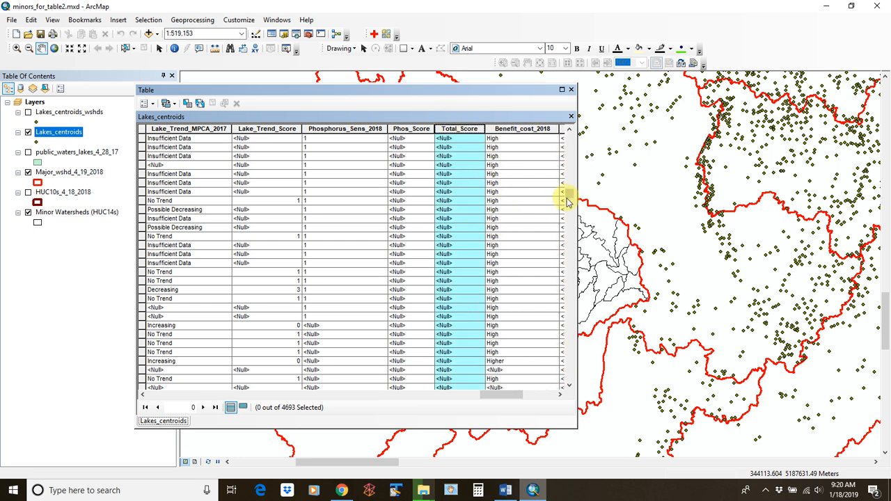
left_click_drag(570, 198, 564, 131)
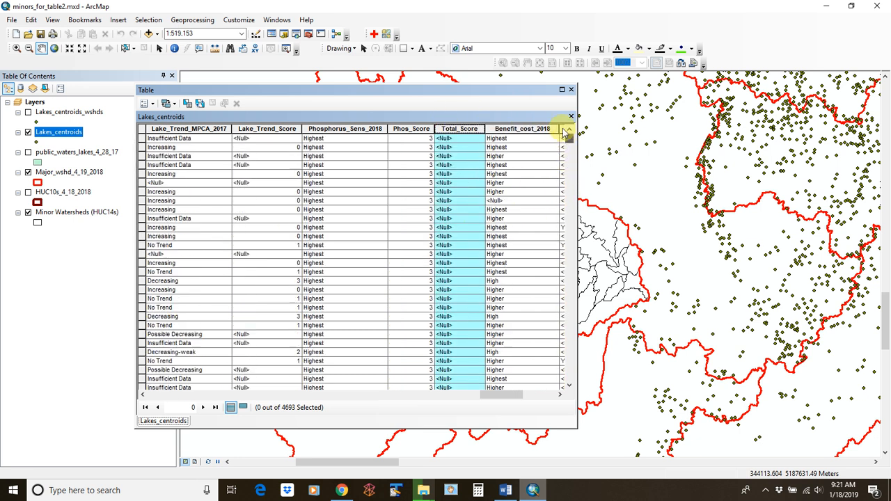
Sort Phos_Score descending and select every record whose Phos_Score is null
left_click(411, 129)
right_click(411, 130)
left_click(515, 161)
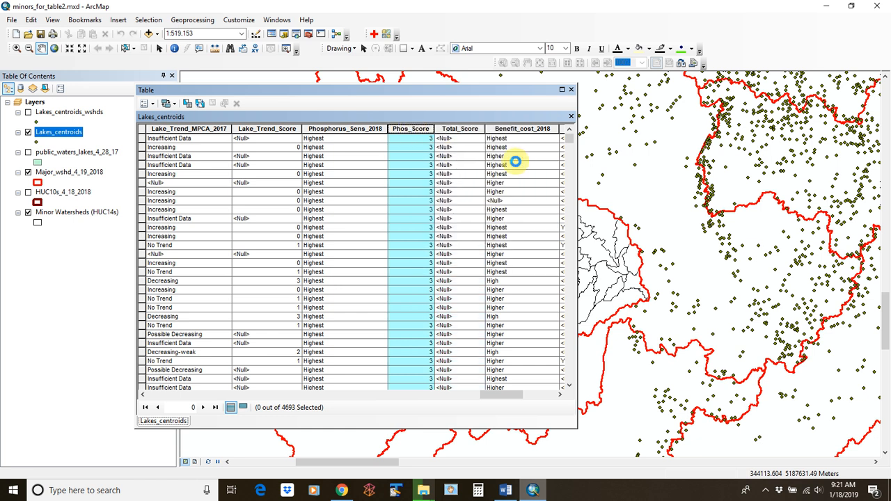
left_click_drag(569, 136, 498, 189)
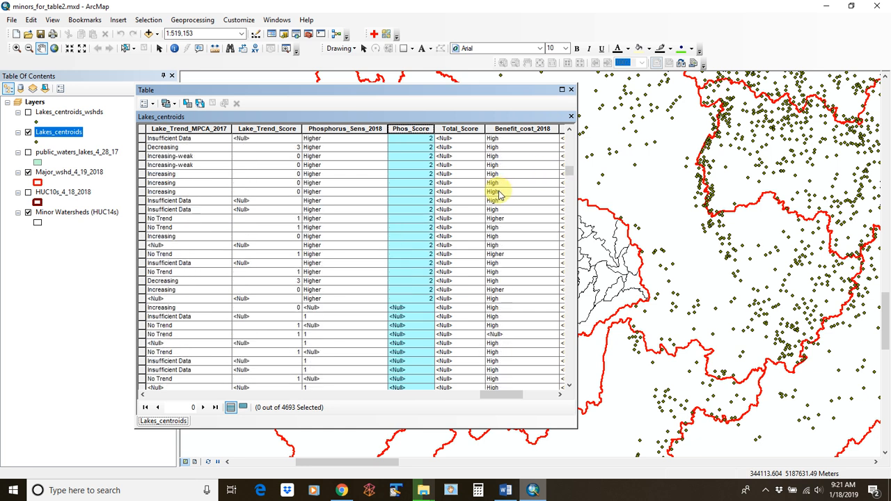
left_click(143, 307)
left_click_drag(566, 169, 541, 382)
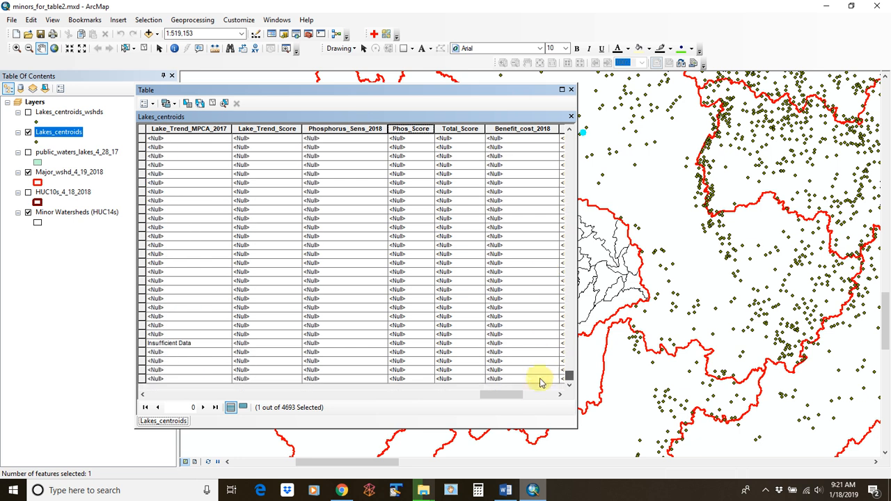
left_click(143, 380, "shift")
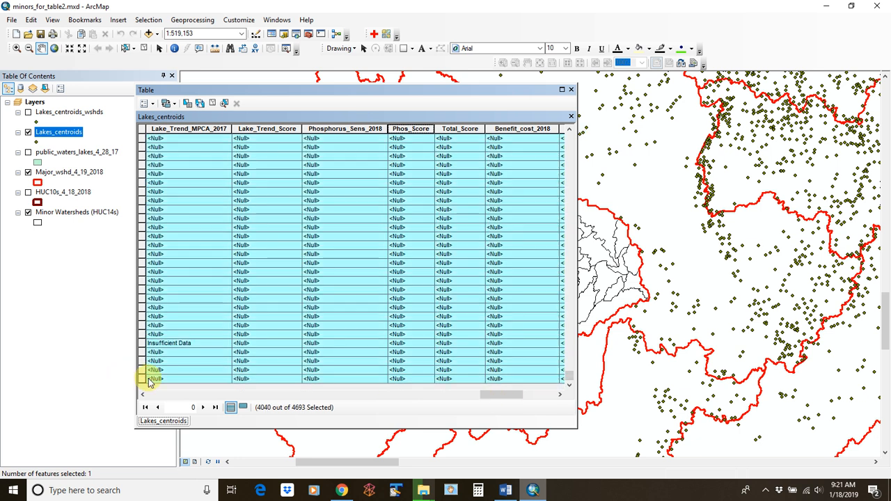
left_click_drag(568, 381, 555, 180)
scroll(481, 193, "up", 20)
scroll(482, 193, "down", 3)
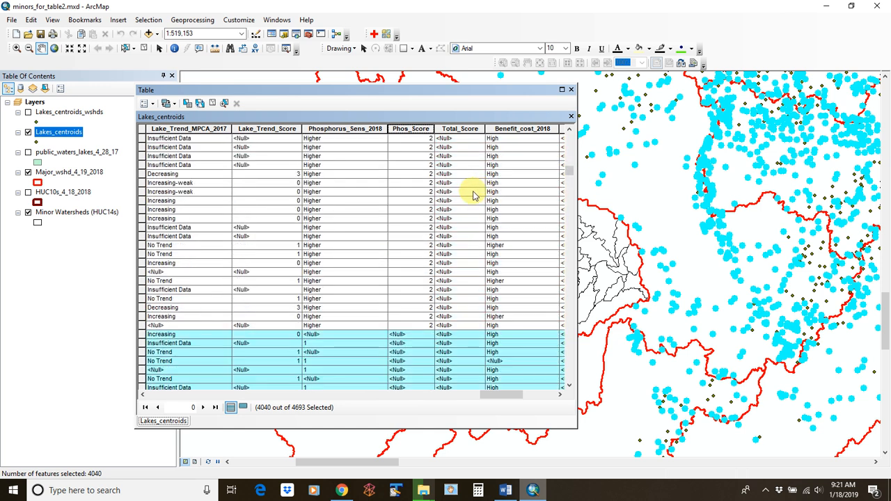
Set the selected null Phos_Score values to 0 with the Field Calculator
left_click(409, 132)
right_click(409, 134)
left_click(433, 198)
type("0")
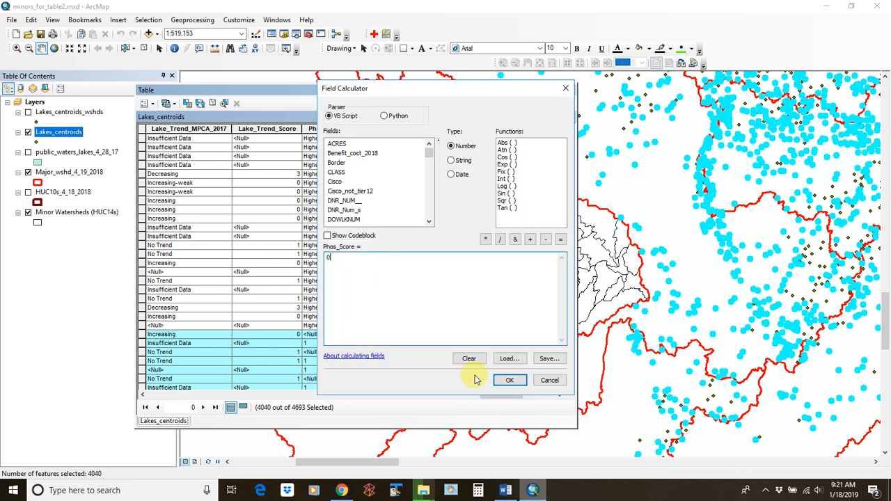
left_click(510, 382)
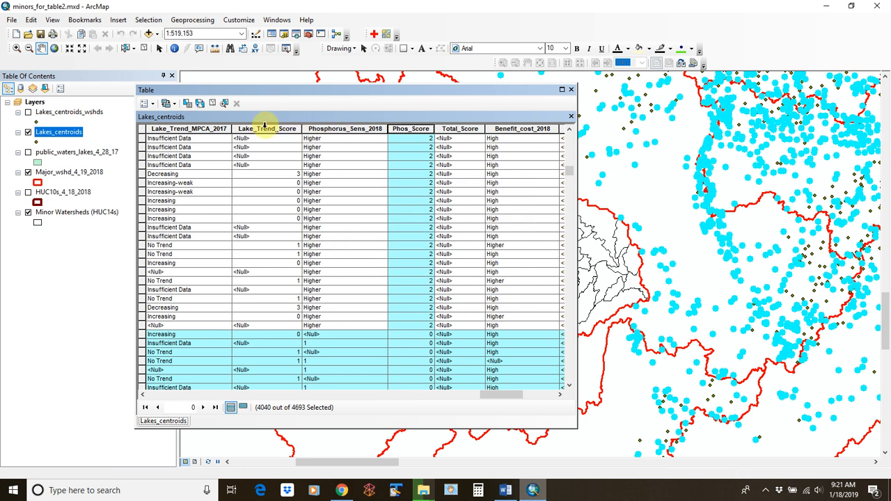
Sort Lake_Trend_Score descending, clear the selection, and select all null Lake_Trend_Score records
left_click(265, 131)
right_click(265, 130)
left_click(298, 149)
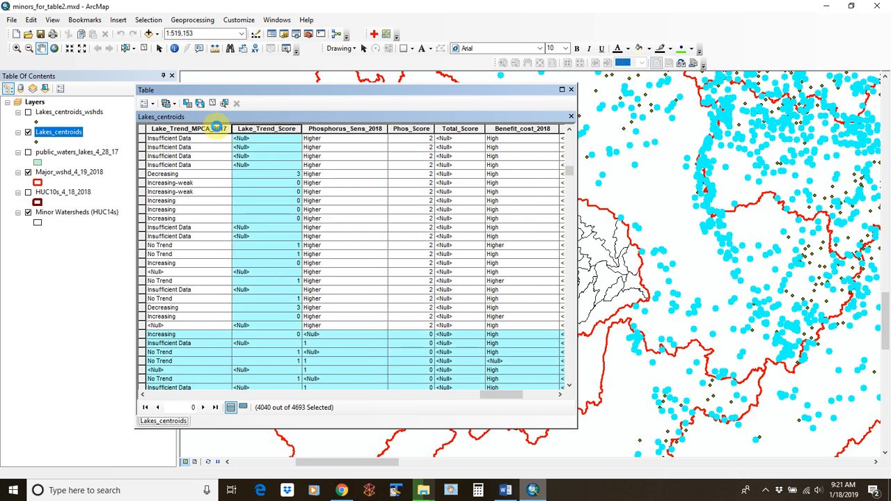
left_click(212, 105)
left_click_drag(569, 168, 569, 321)
mouse_move(577, 362)
left_mouse_down()
mouse_move(571, 418)
mouse_move(571, 379)
left_mouse_up()
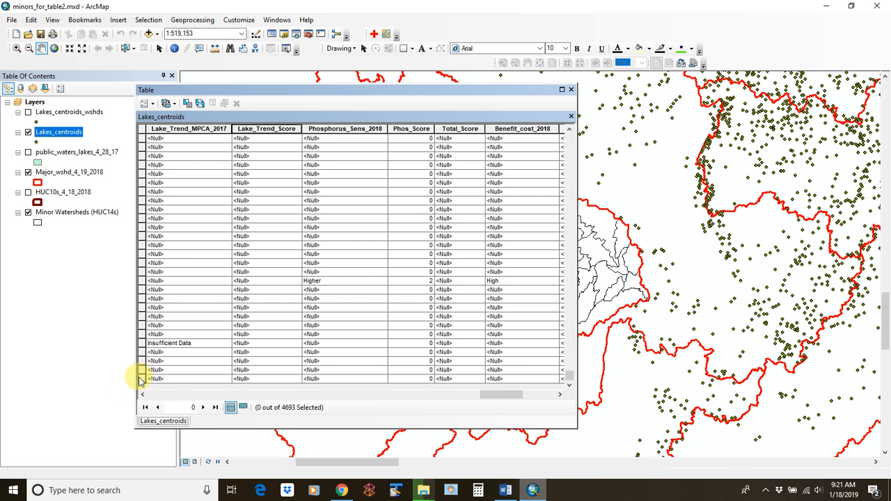
left_click(142, 380)
left_click_drag(570, 377, 560, 173)
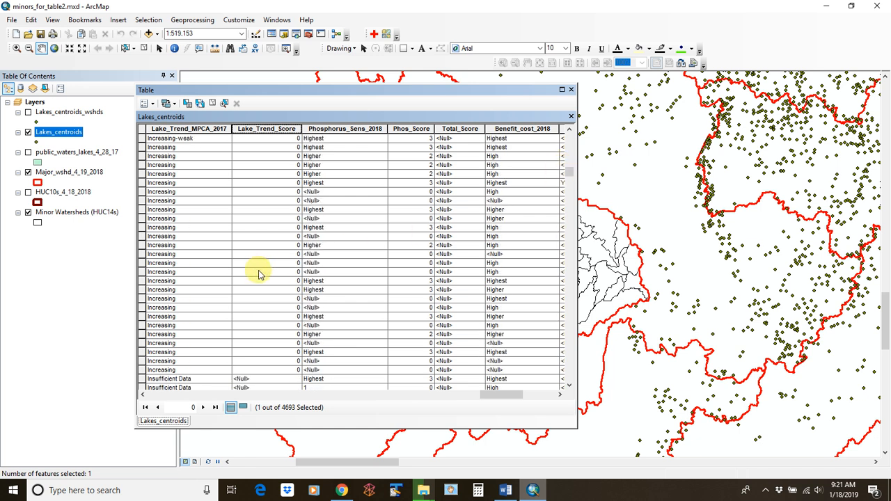
scroll(188, 323, "down", 3)
left_click(142, 290, "shift")
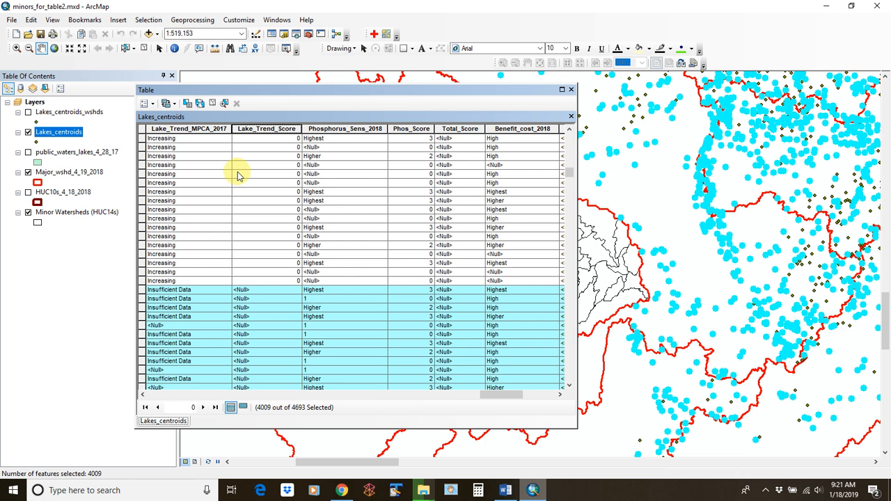
Set the selected null Lake_Trend_Score values to 0 with the Field Calculator
left_click(280, 130)
right_click(279, 130)
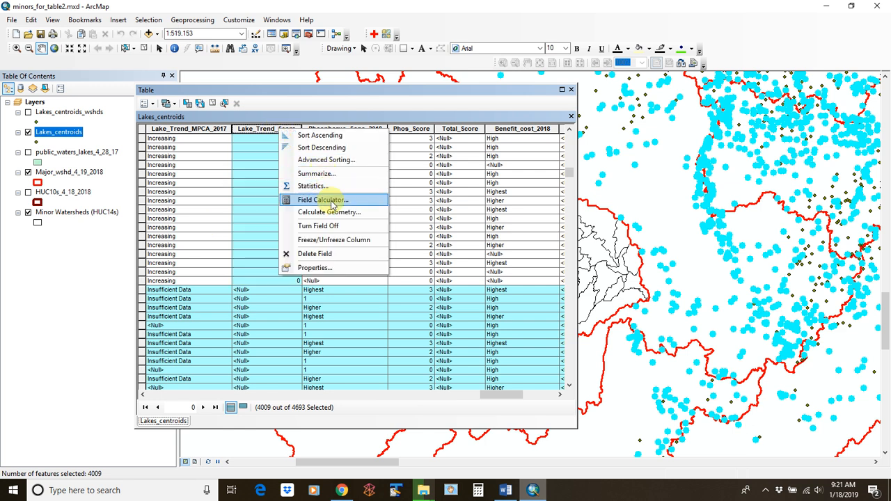
left_click(320, 199)
type("0")
left_click(509, 379)
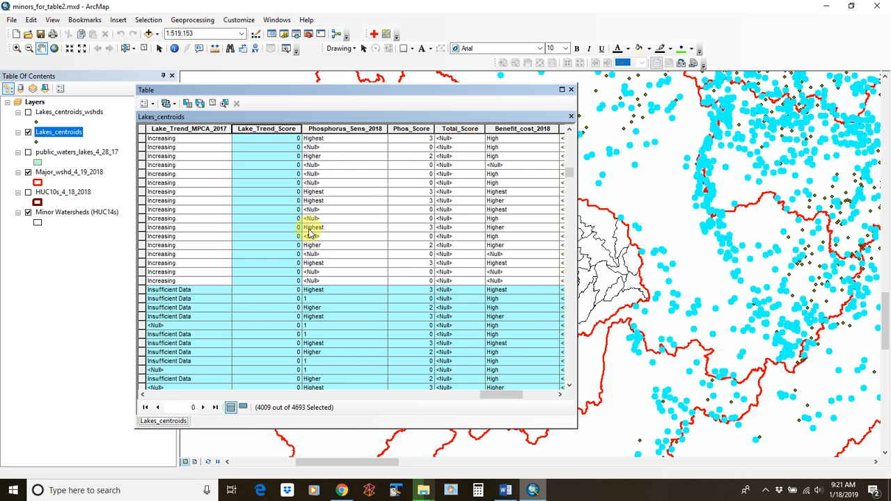
scroll(315, 231, "up", 5)
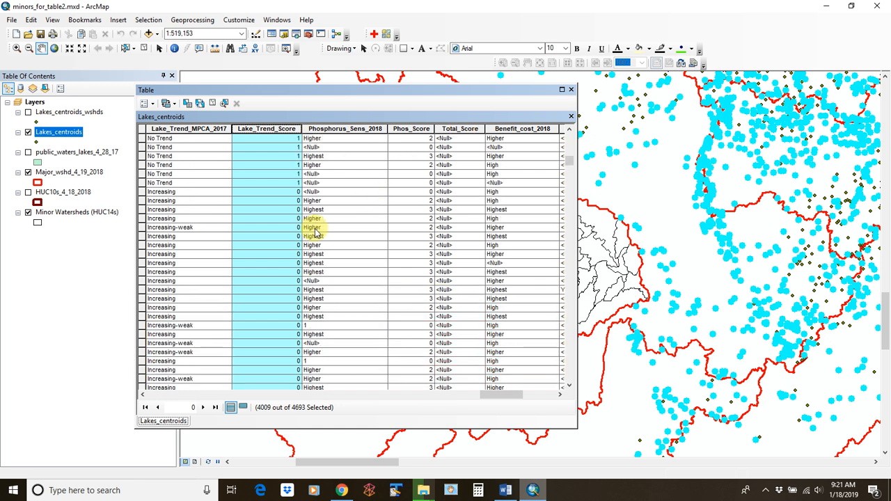
scroll(299, 236, "up", 5)
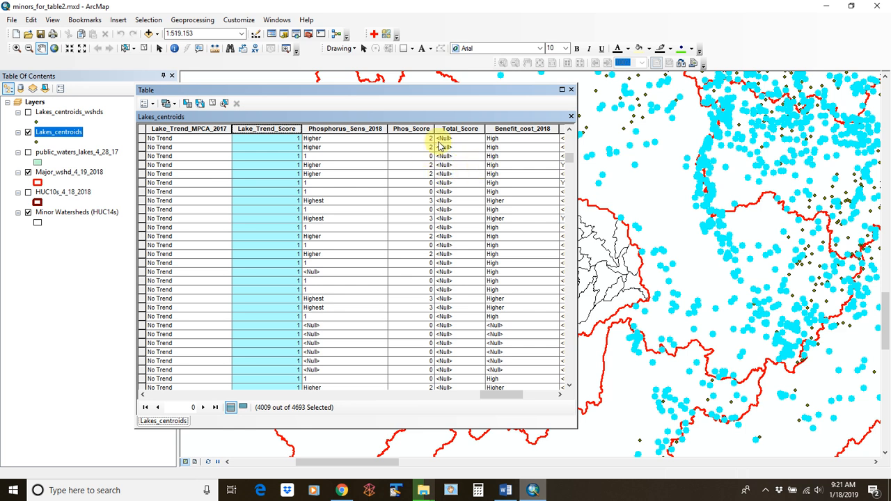
Calculate Total_Score for the selected records as [Lake_Trend_Score] + [Phos_Score]
left_click(424, 128)
left_click(463, 128)
right_click(466, 129)
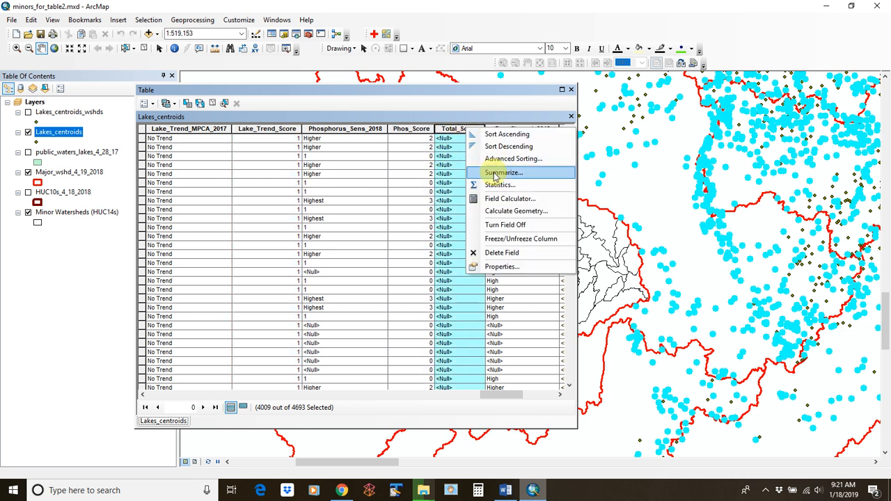
left_click(494, 200)
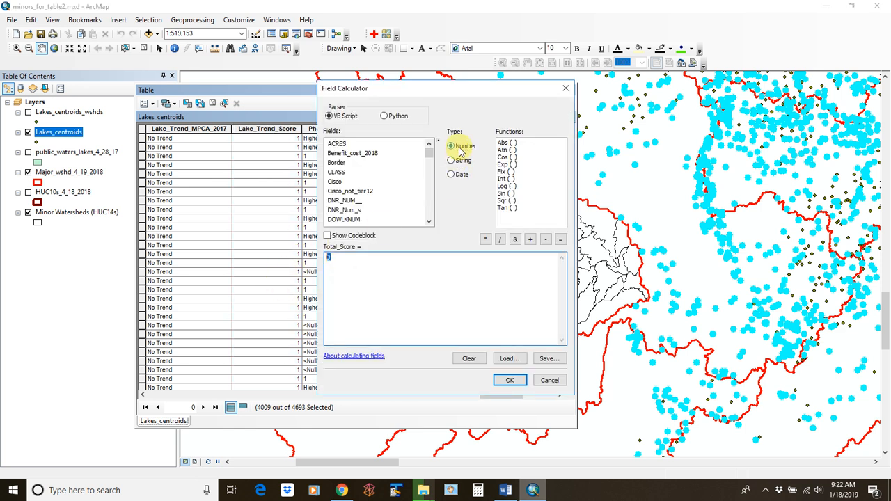
key("BackSpace")
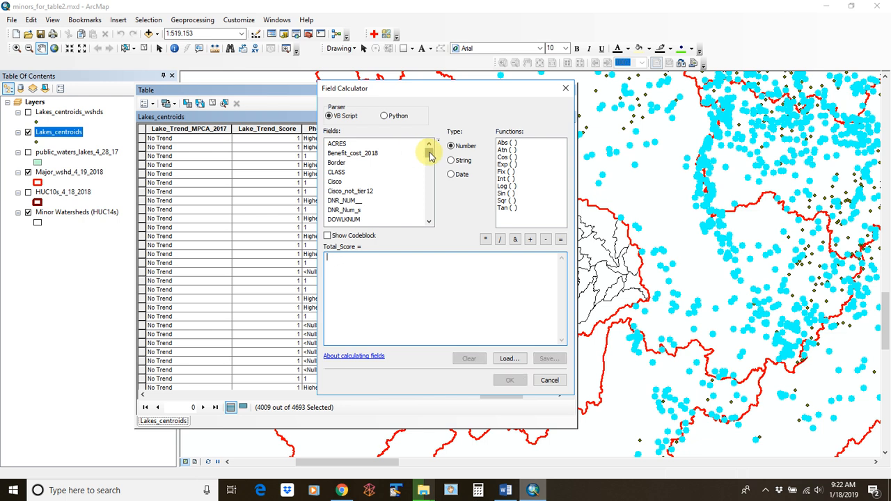
left_click_drag(430, 156, 431, 167)
double_click(362, 182)
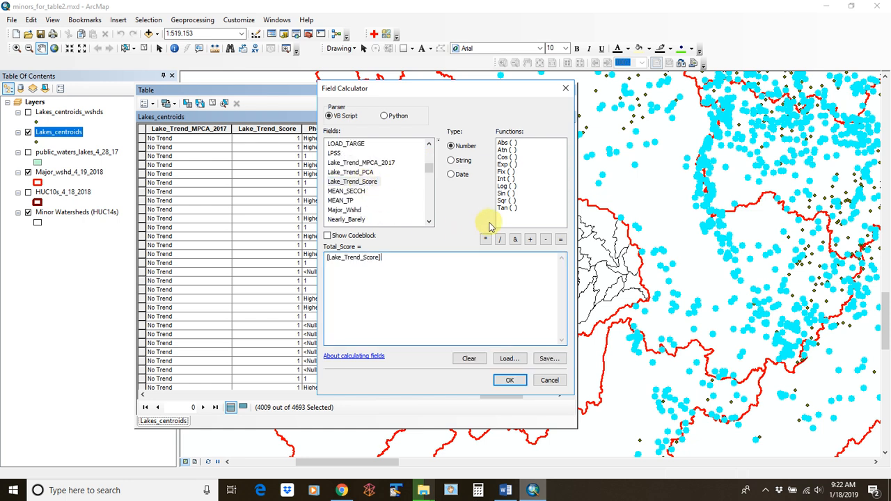
left_click(530, 239)
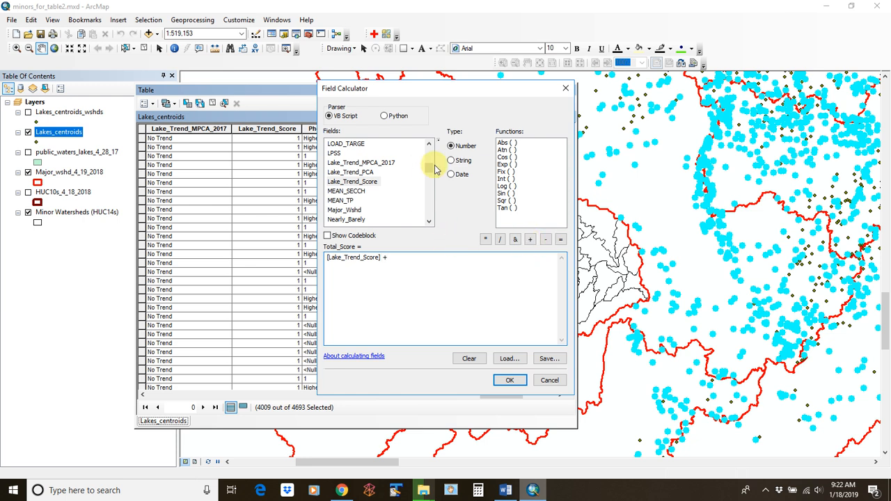
left_click_drag(428, 169, 429, 177)
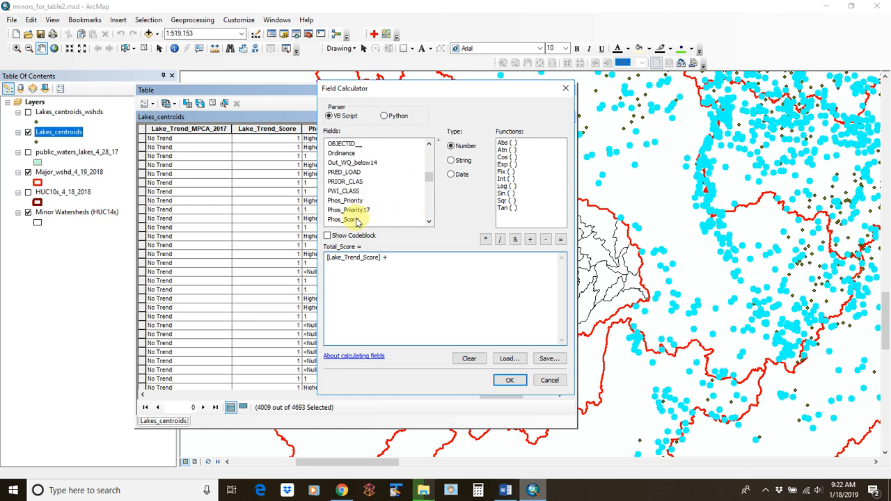
left_click(509, 382)
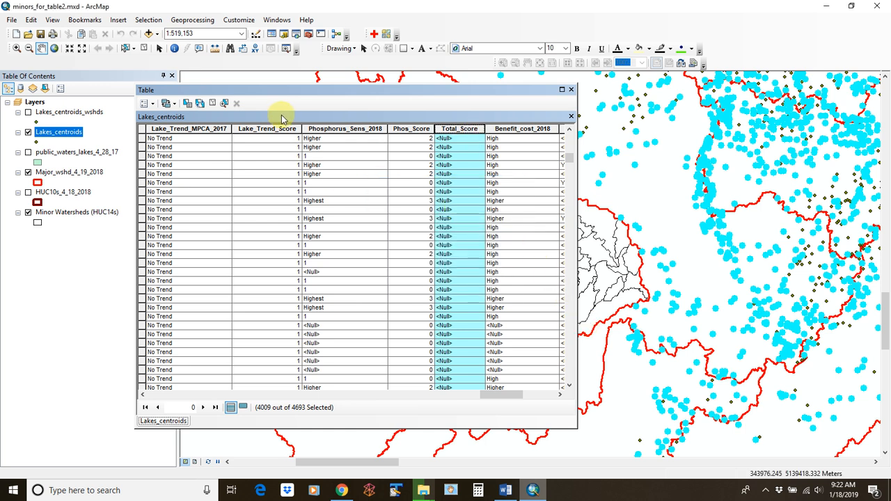
Clear the selection and recalculate Total_Score for all 4693 lakes as [Lake_Trend_Score] + [Phos_Score]
left_click(210, 102)
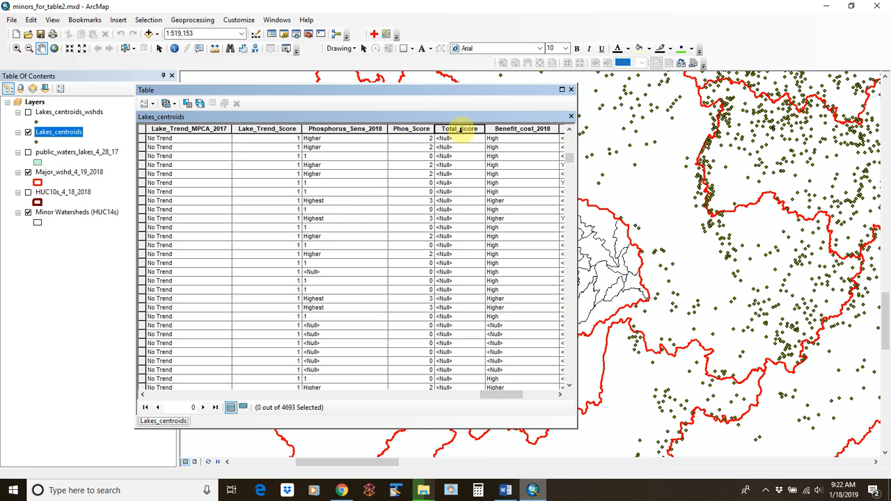
left_click(456, 130)
right_click(456, 130)
left_click(518, 204)
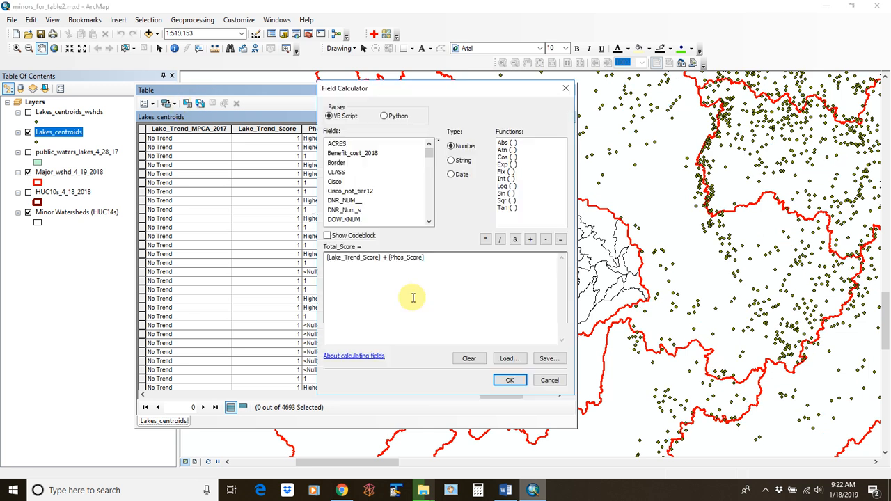
left_click(507, 379)
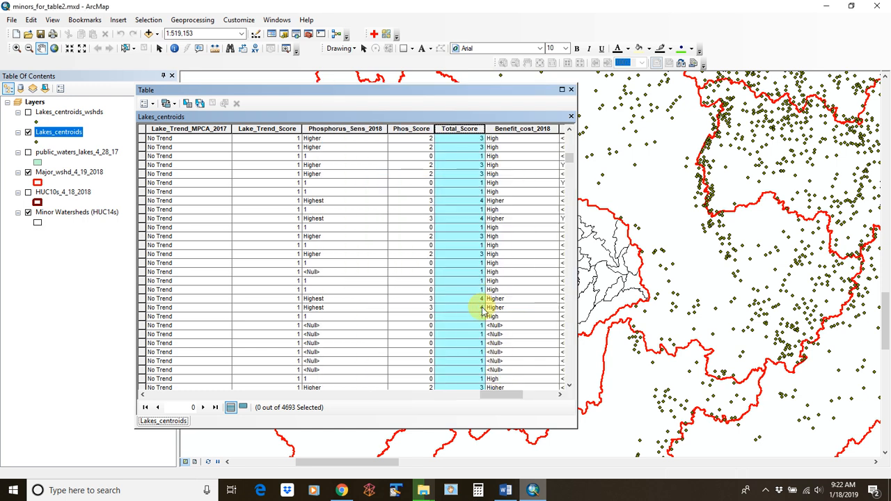